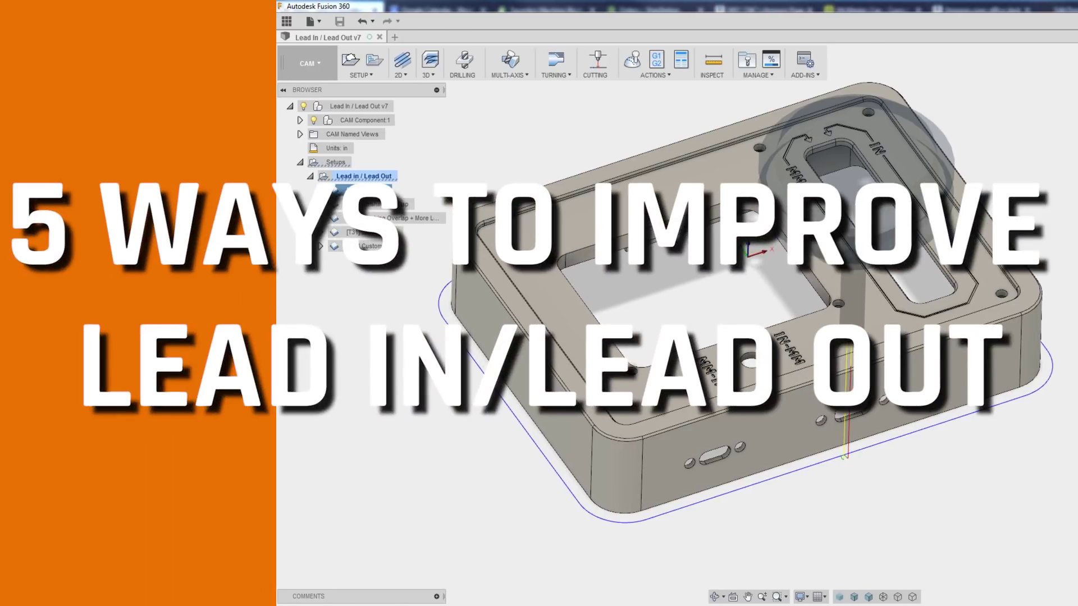
Step: Select the Lead in / Lead Out setup, angle the box view, and open the Actions list for [T31] Normal
left_click(385, 179)
middle_click_drag(748, 258, 786, 269, "shift")
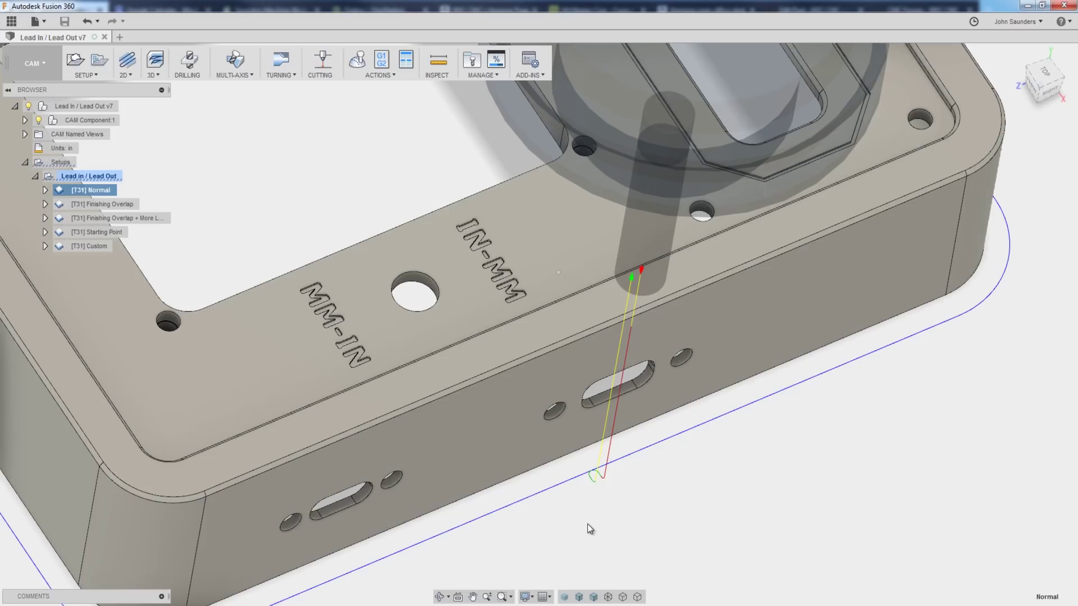
scroll(552, 483, "down", 3)
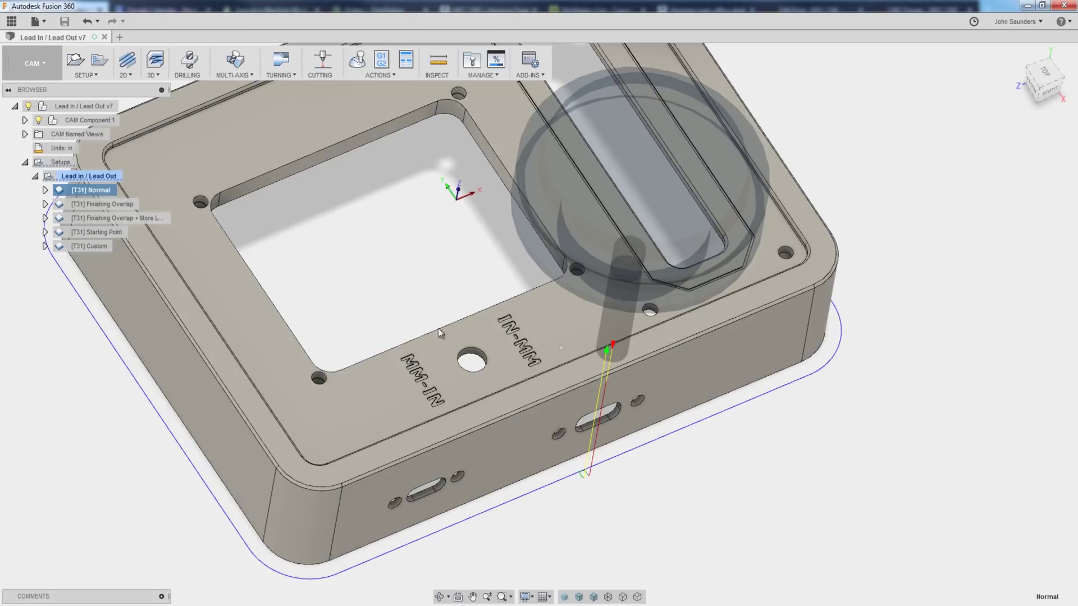
left_click(126, 72)
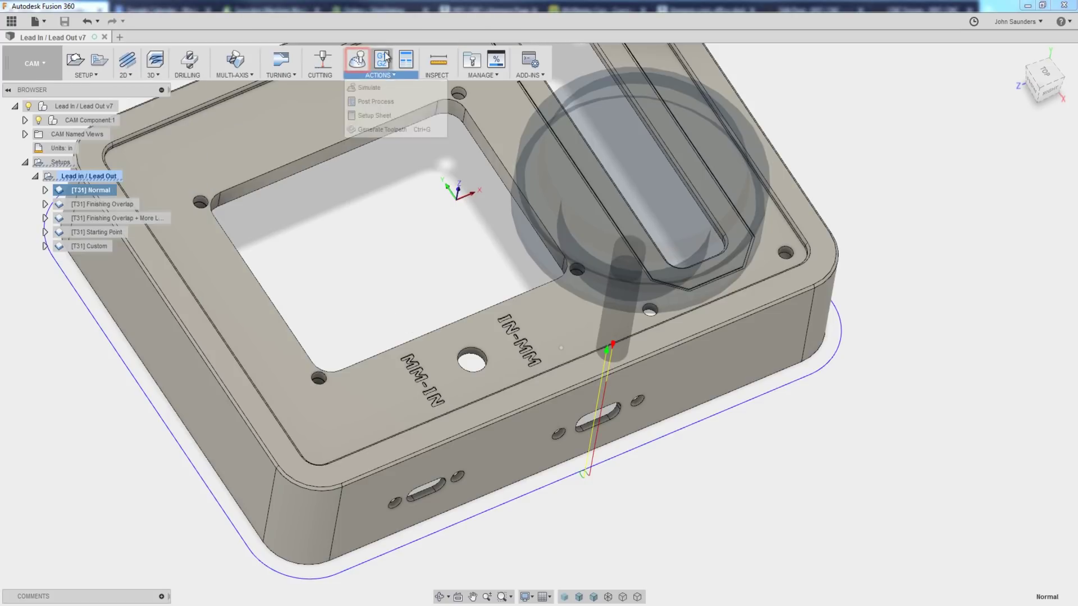
Step: Simulate the Normal operation, jump the tool to the lead-in point, and view from Top
left_click(358, 62)
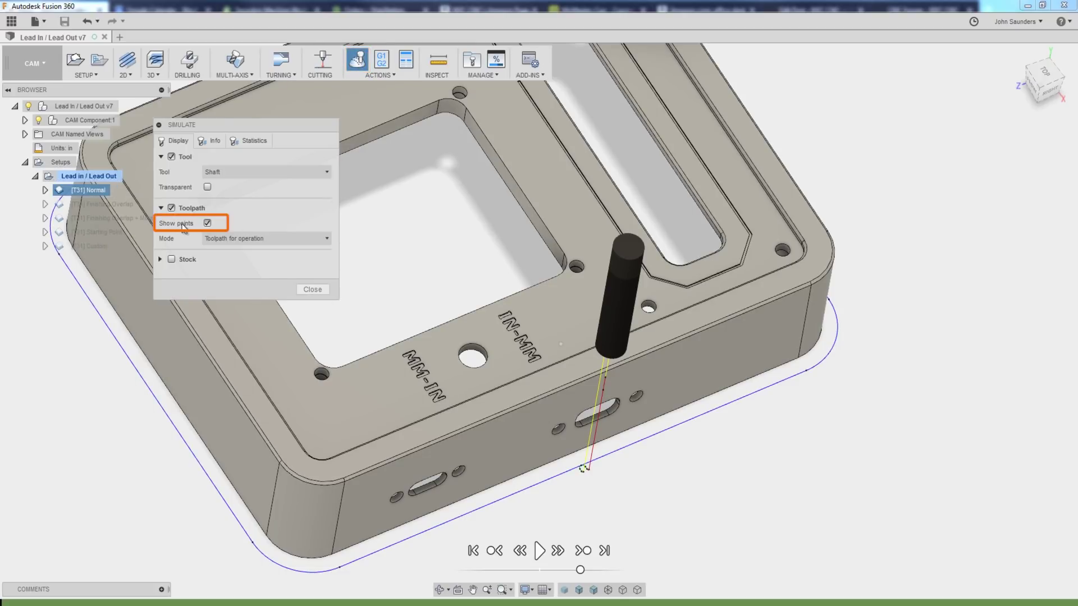
scroll(584, 469, "up", 5)
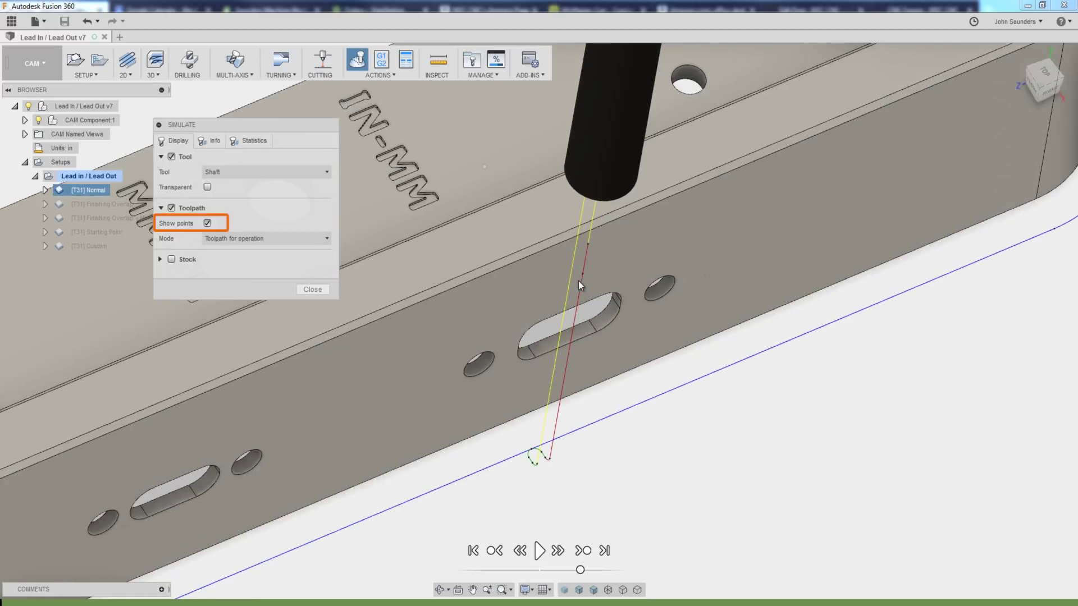
left_click(548, 457)
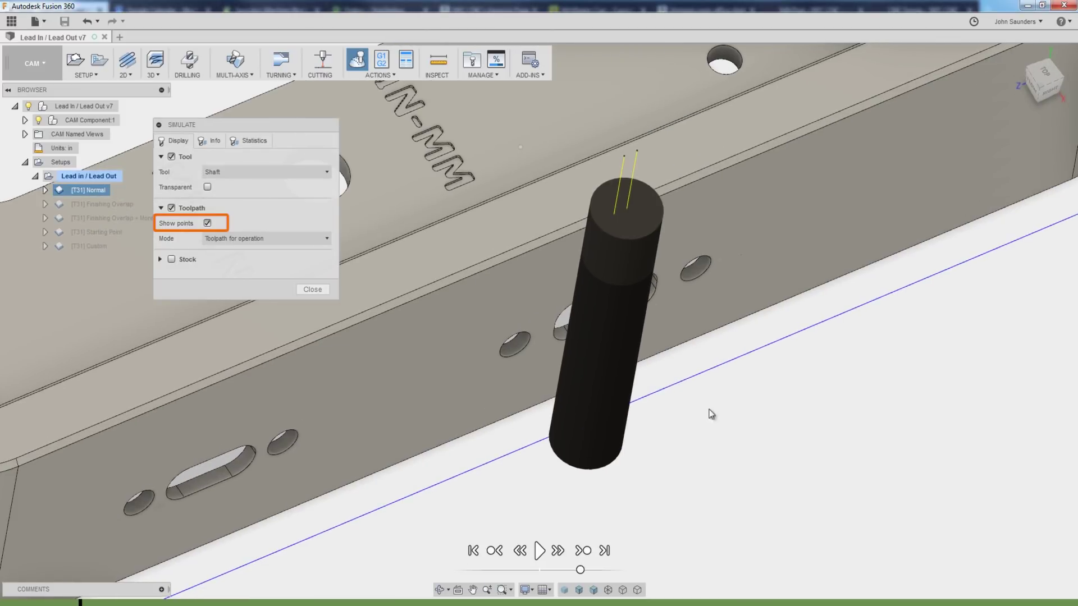
left_click(1047, 75)
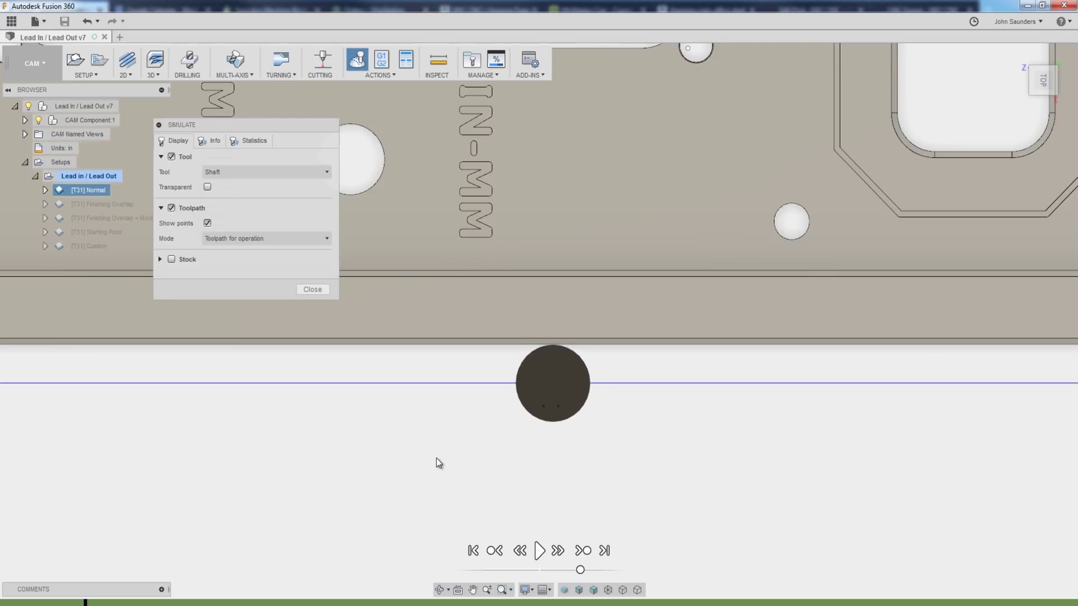
Step: Zoom in on the lead-in loop and turn on the Transparent tool option
scroll(647, 452, "down", 1)
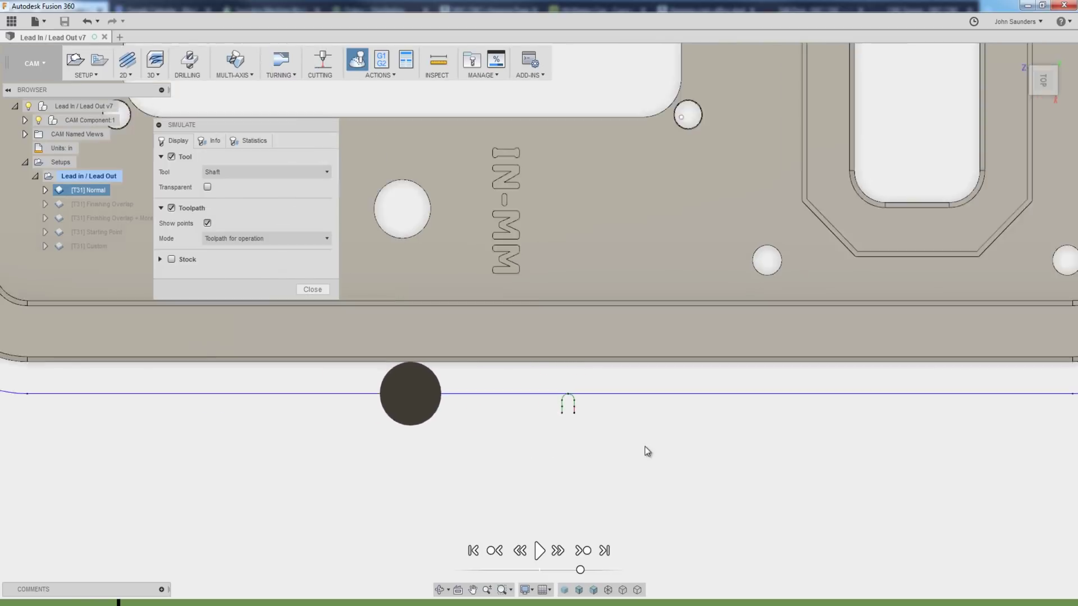
scroll(441, 469, "down", 2)
scroll(513, 472, "down", 2)
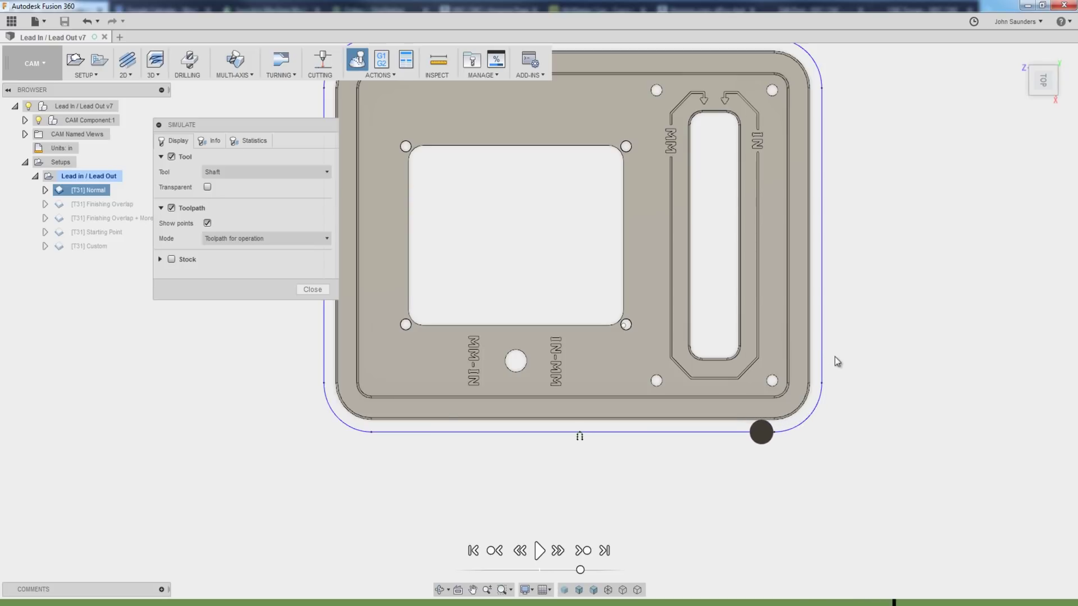
scroll(595, 480, "up", 3)
scroll(534, 450, "up", 3)
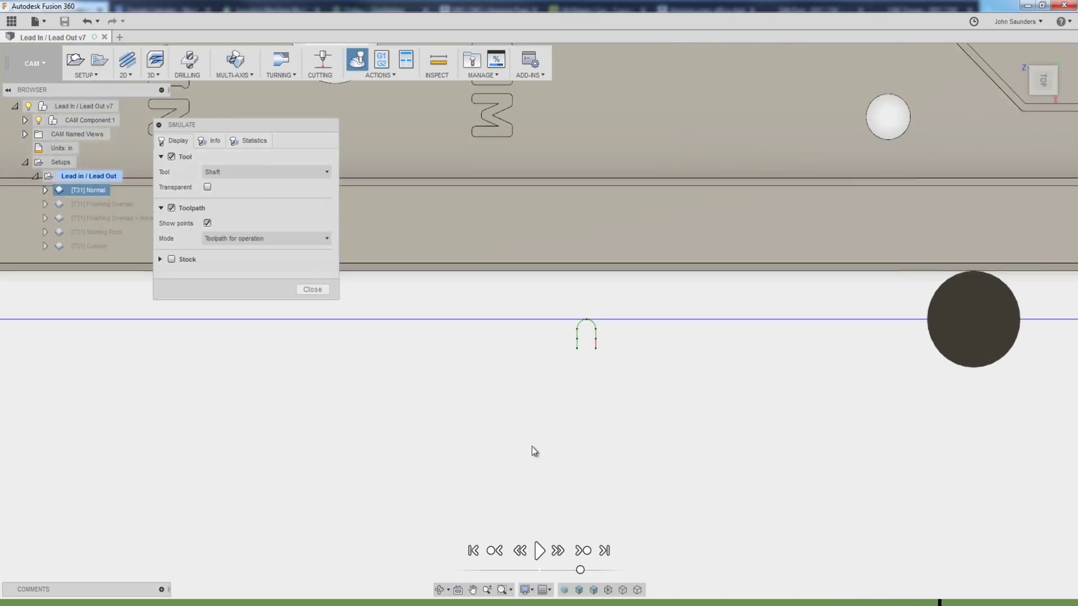
scroll(592, 317, "up", 5)
scroll(591, 316, "up", 1)
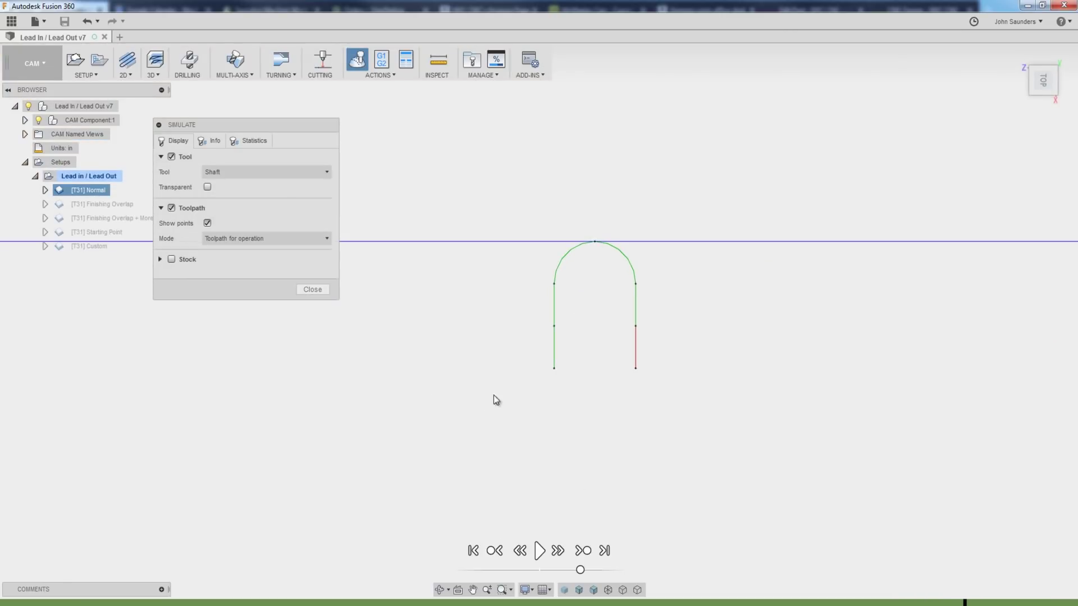
left_click(207, 188)
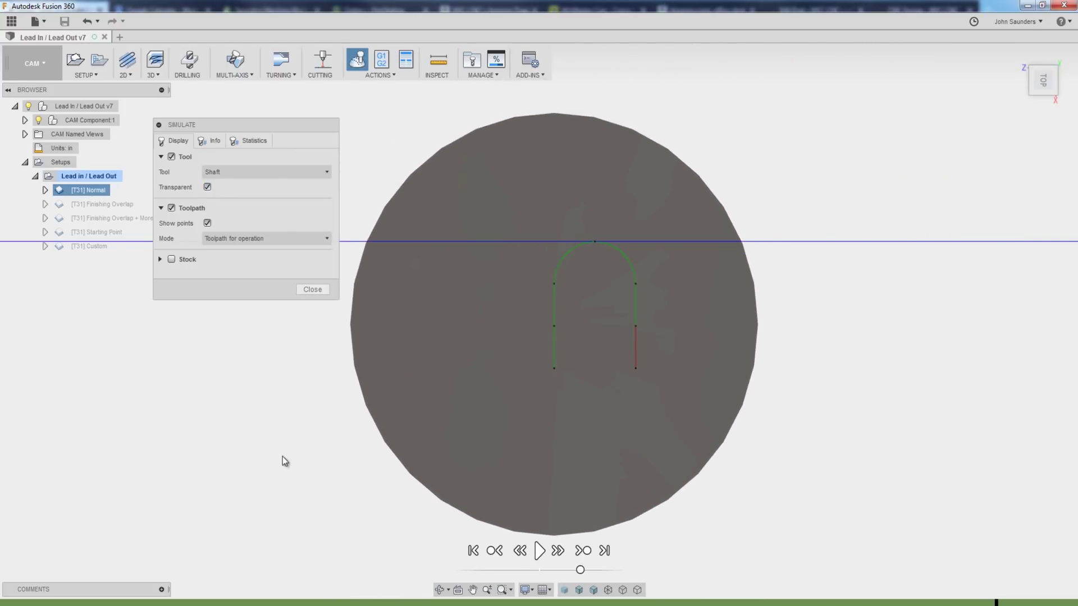
Step: Angle the view on the tool tip and show the Info readout: Finishing cutting at 15.3 in/min
middle_click_drag(253, 421, 266, 368, "shift")
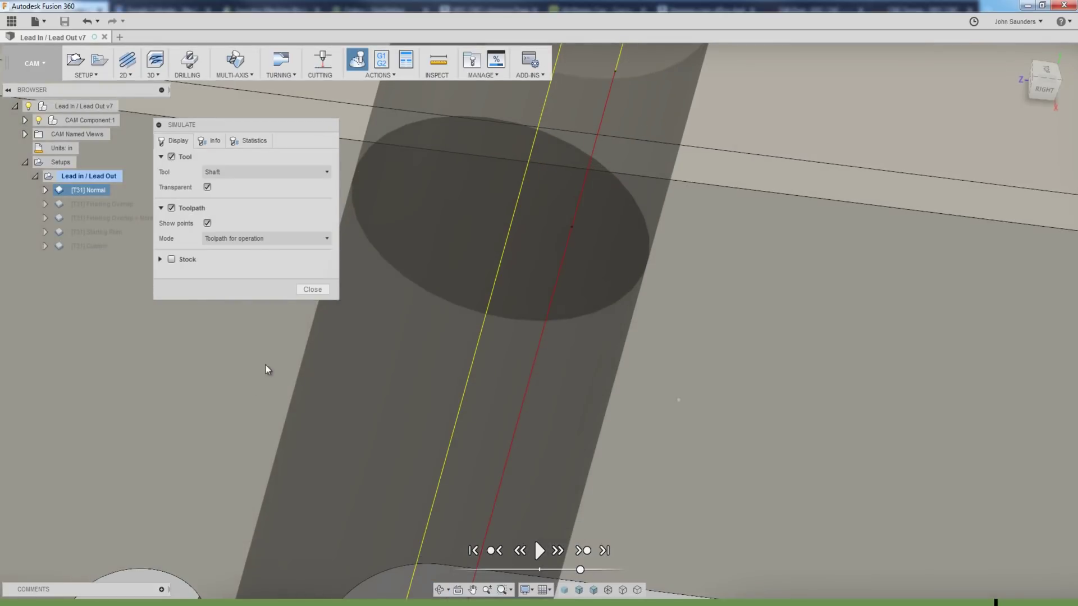
scroll(459, 284, "down", 5)
scroll(459, 441, "up", 4)
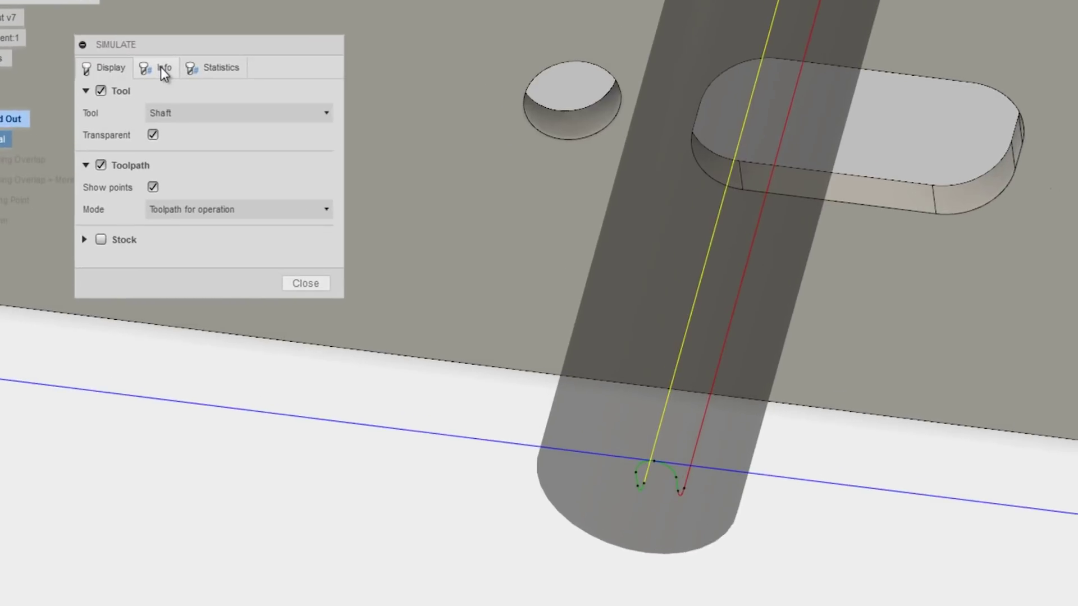
left_click(160, 67)
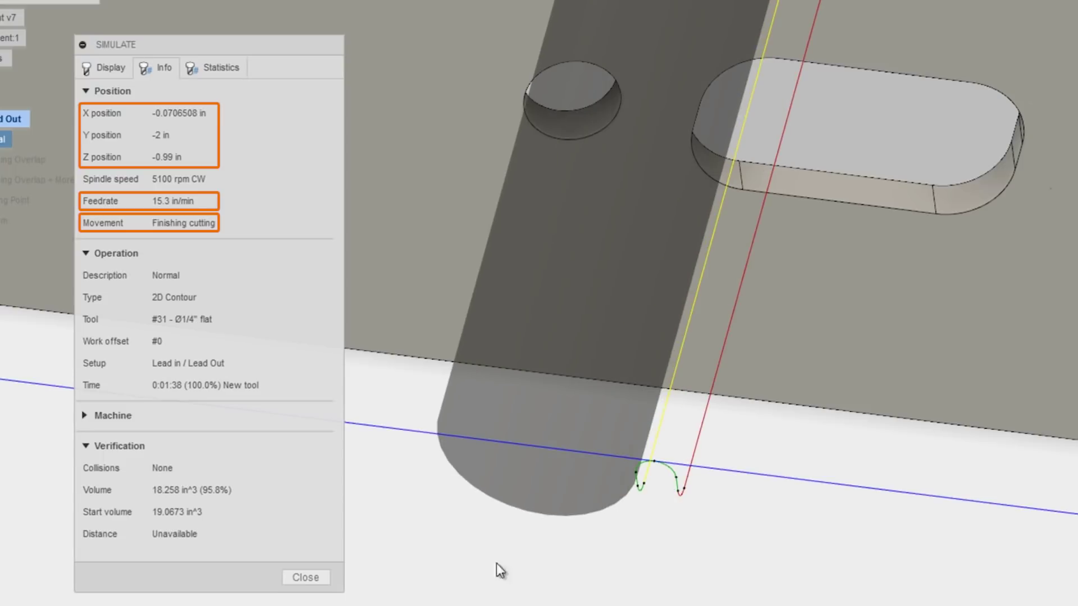
Step: Close the simulation and edit the [T31] Finishing Overlap operation
left_click(296, 574)
left_click(94, 204)
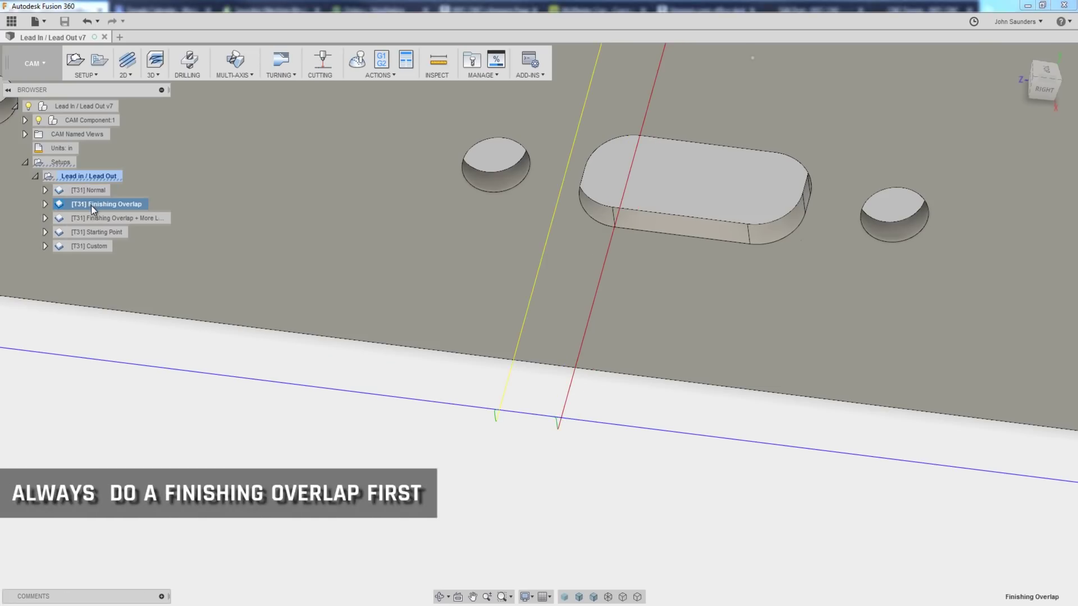
right_click(91, 205)
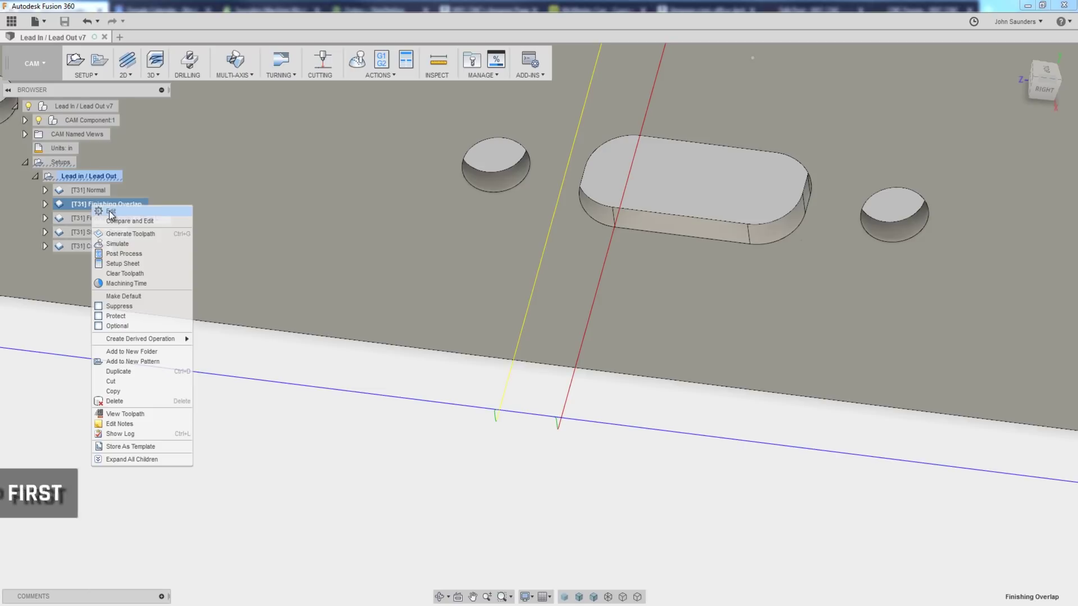
left_click(111, 212)
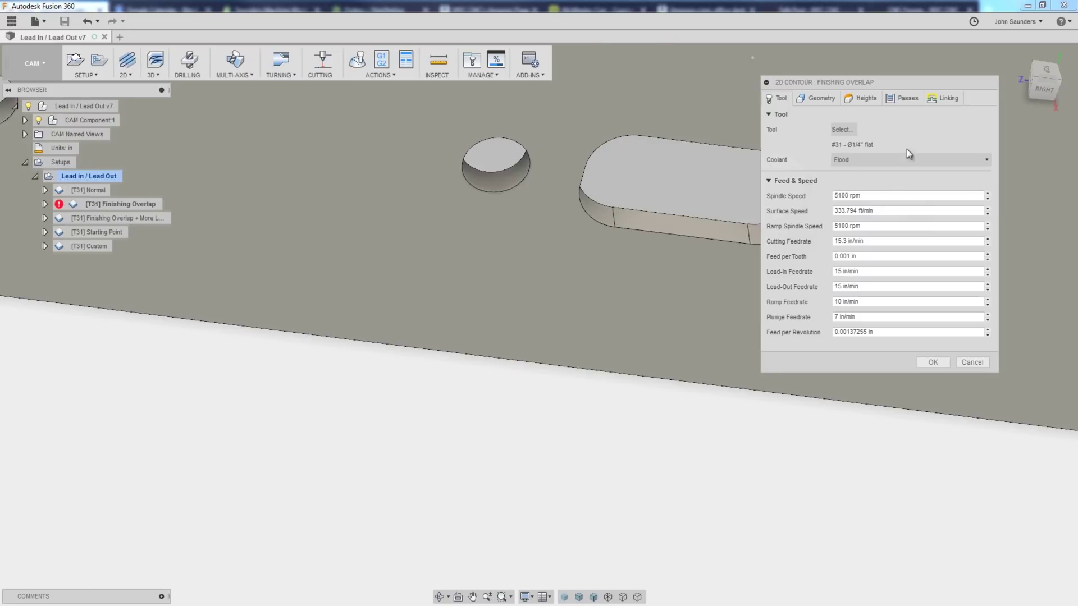
Step: On the Passes tab, change Finishing Overlap from 0.1 in to .05
left_click(900, 98)
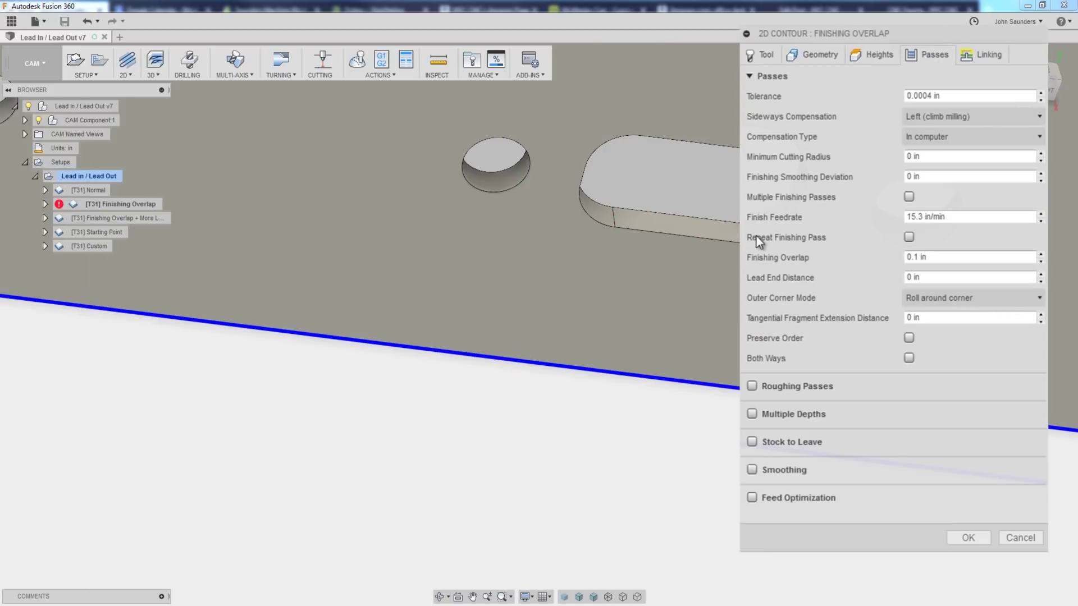
left_click(960, 257)
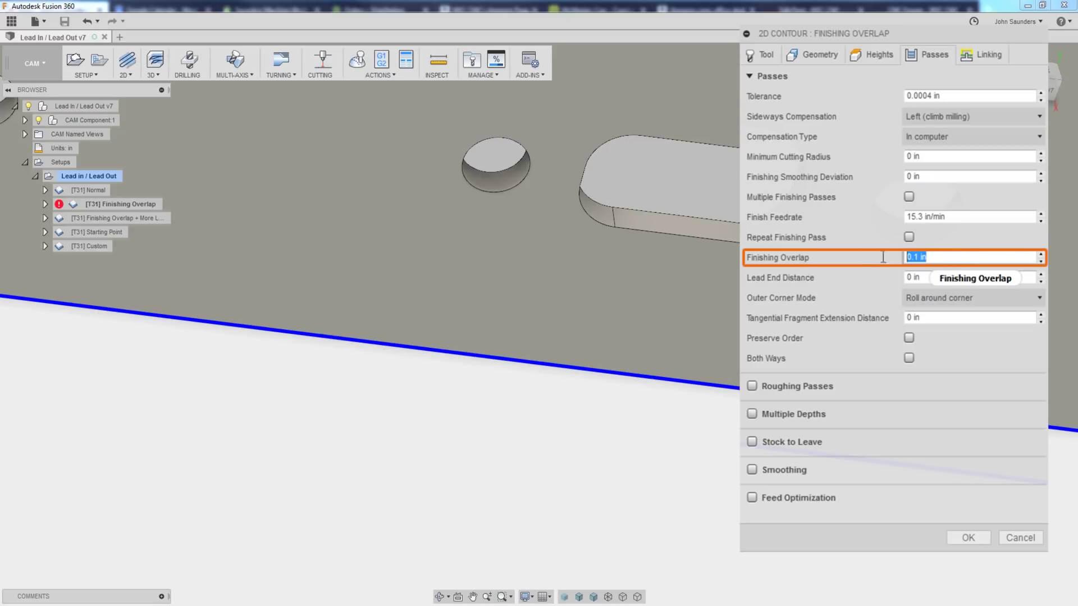
type(".05")
right_click(928, 258)
left_click(930, 319)
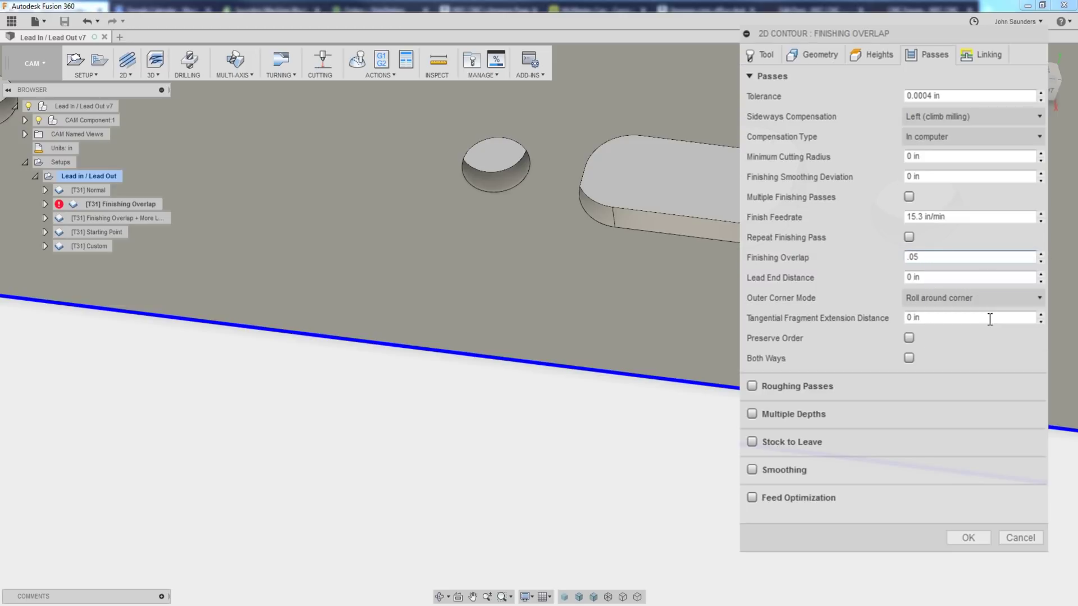
Step: Confirm the .05 overlap to regenerate, then compare the Normal and Finishing Overlap toolpaths
left_click(968, 538)
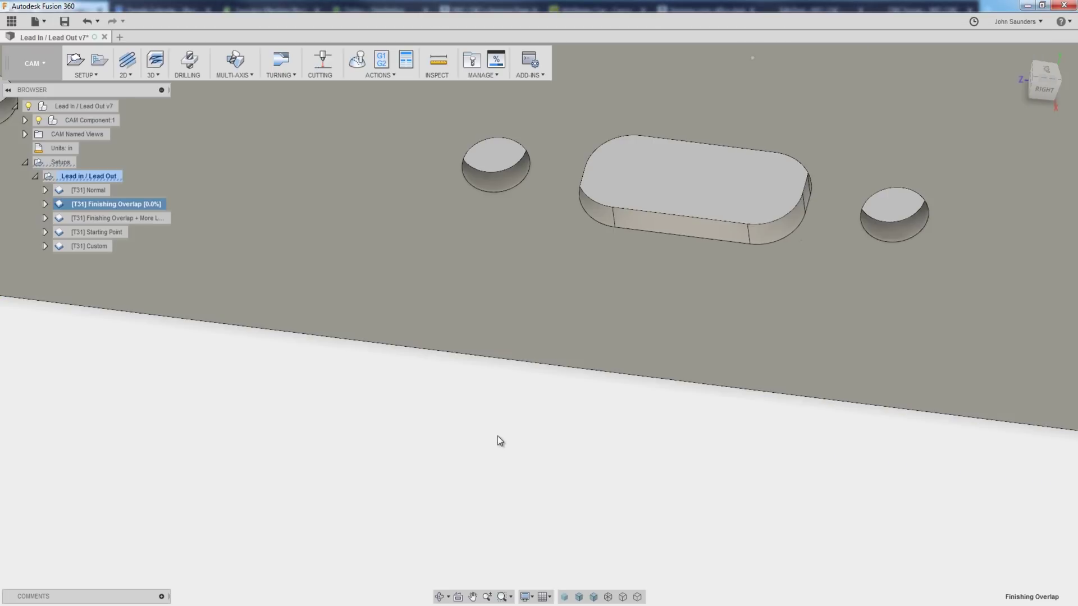
left_click(90, 193)
scroll(489, 412, "up", 5)
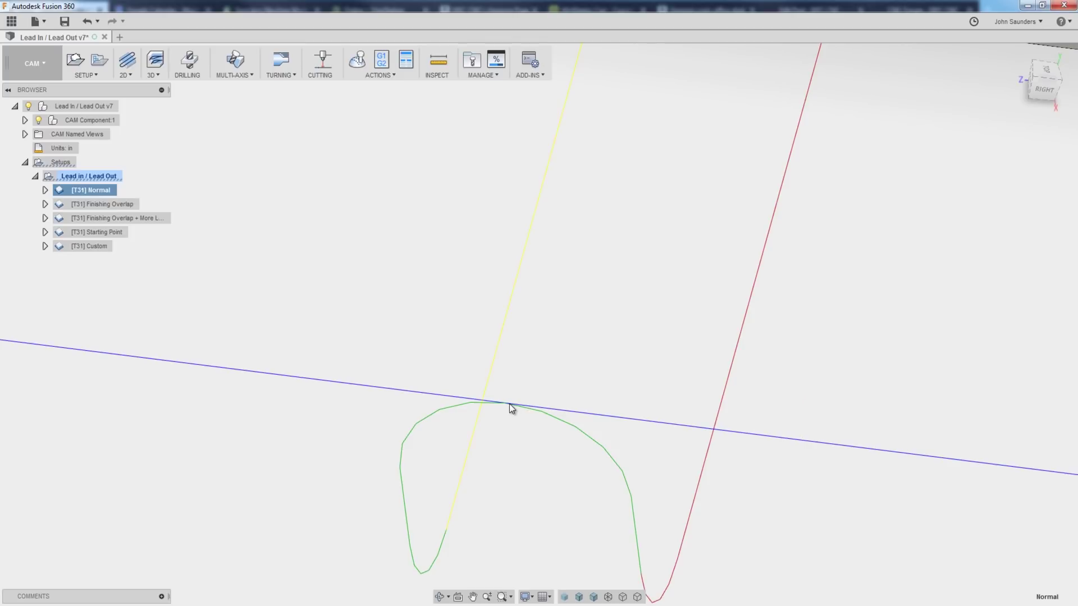
left_click(107, 204)
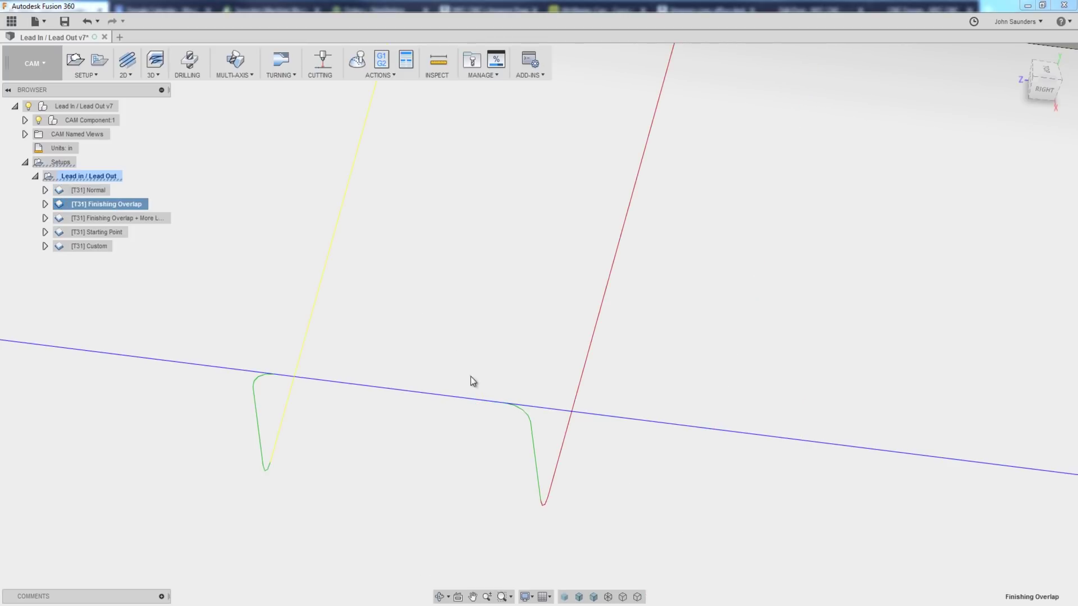
Step: Simulate the Finishing Overlap operation, orbiting around its lead moves, then close the simulation
left_click(358, 60)
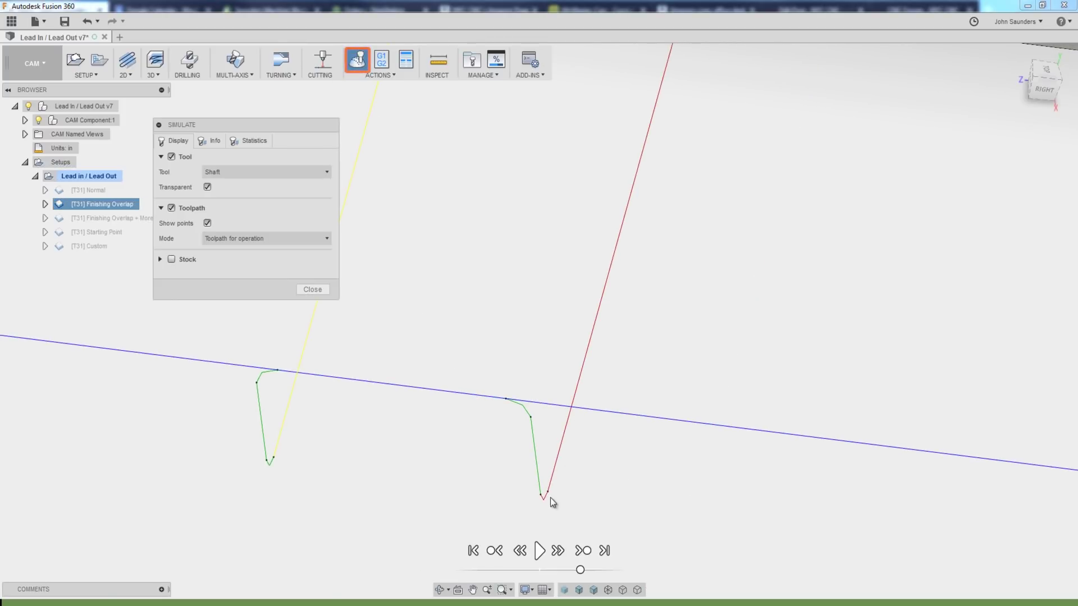
scroll(519, 480, "down", 3)
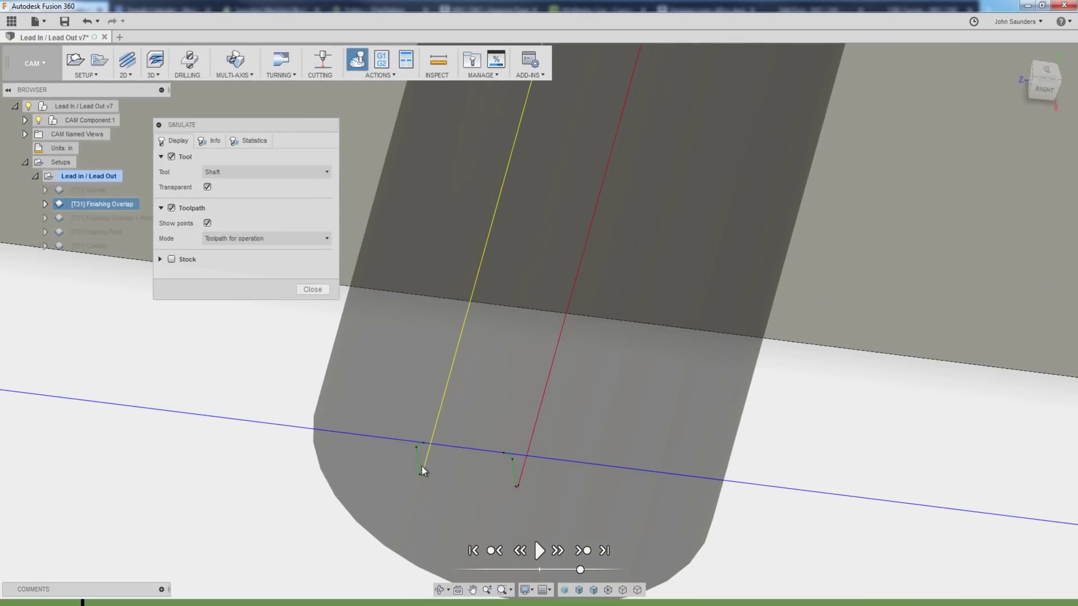
middle_click_drag(423, 466, 760, 497, "shift")
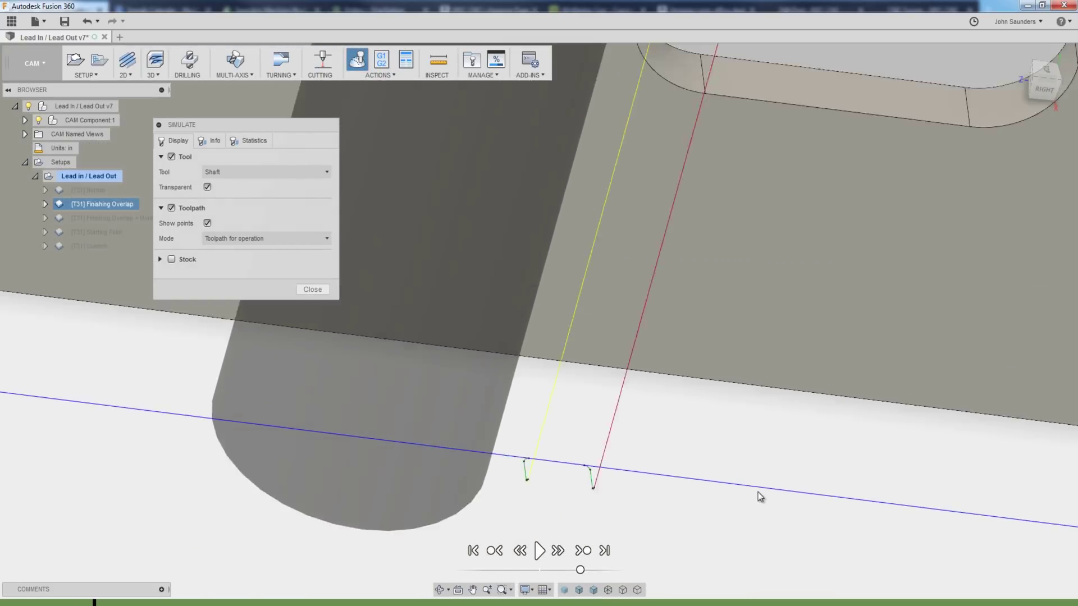
scroll(760, 497, "down", 2)
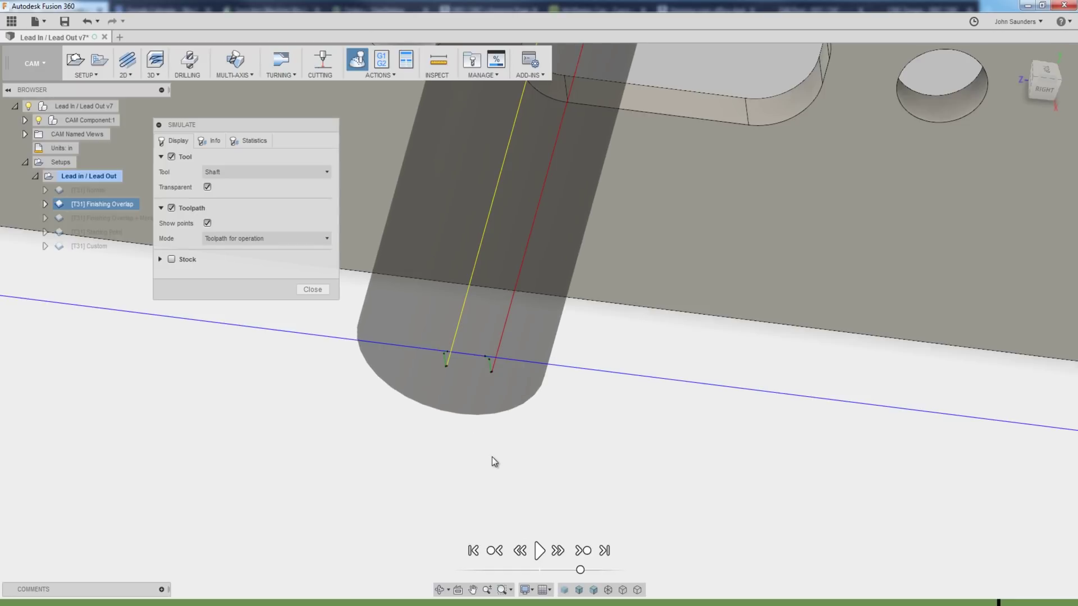
left_click(313, 291)
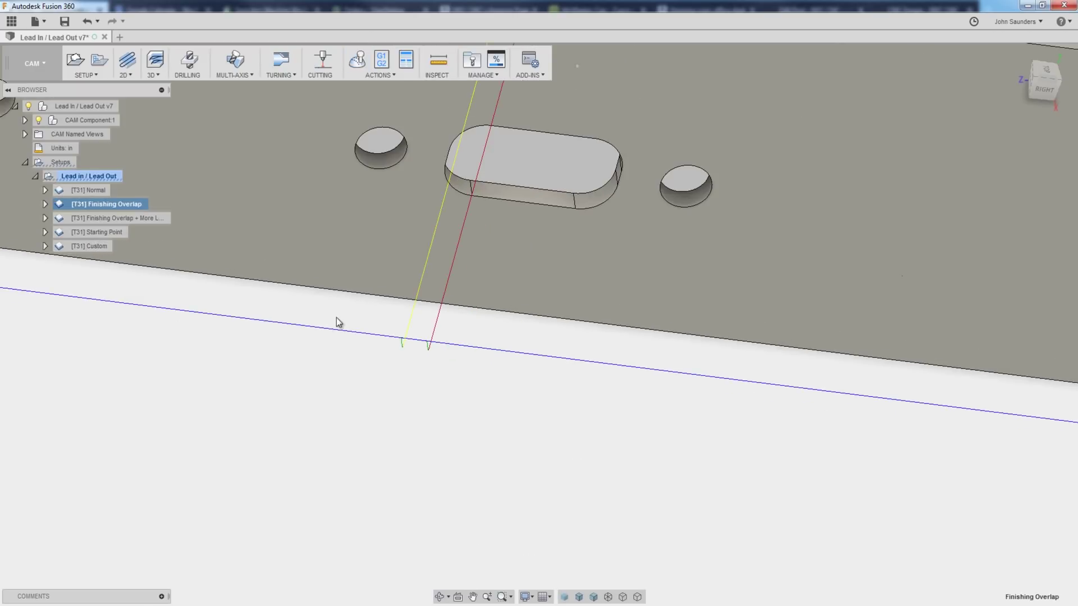
scroll(474, 375, "down", 5)
Step: Orbit out to view the whole box part
middle_click_drag(474, 375, 447, 365, "shift")
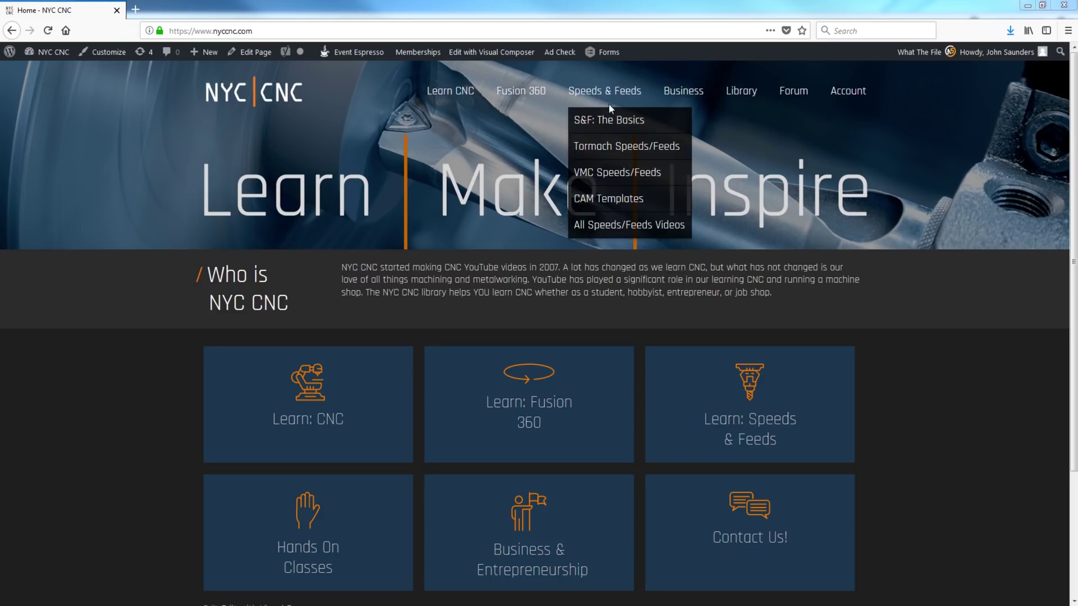
Step: Go to the nyccnc.com Speeds & Feeds: The Basics page
left_click(609, 91)
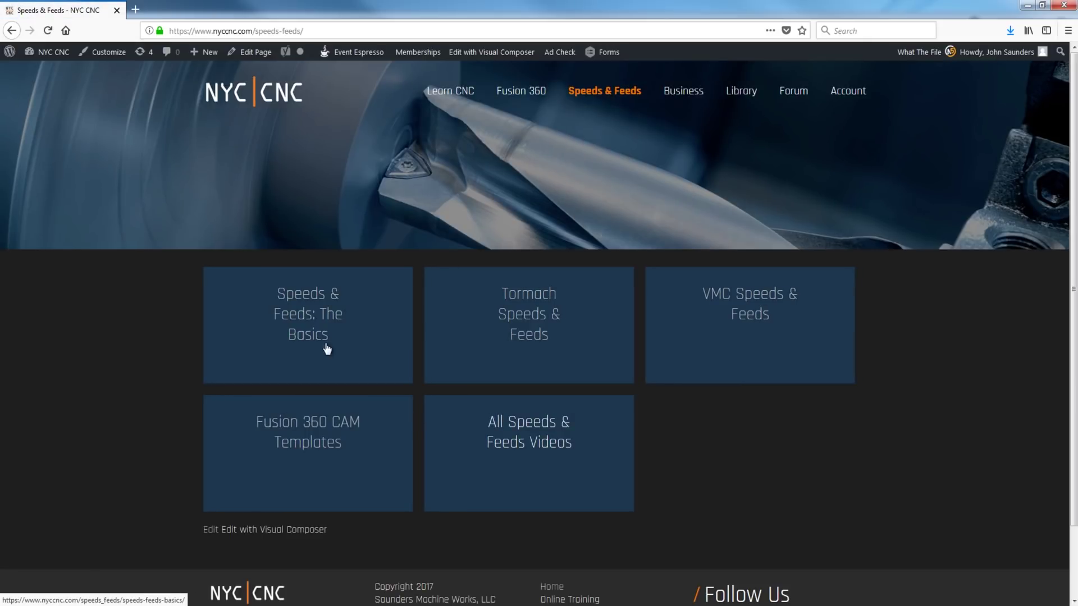
left_click(308, 308)
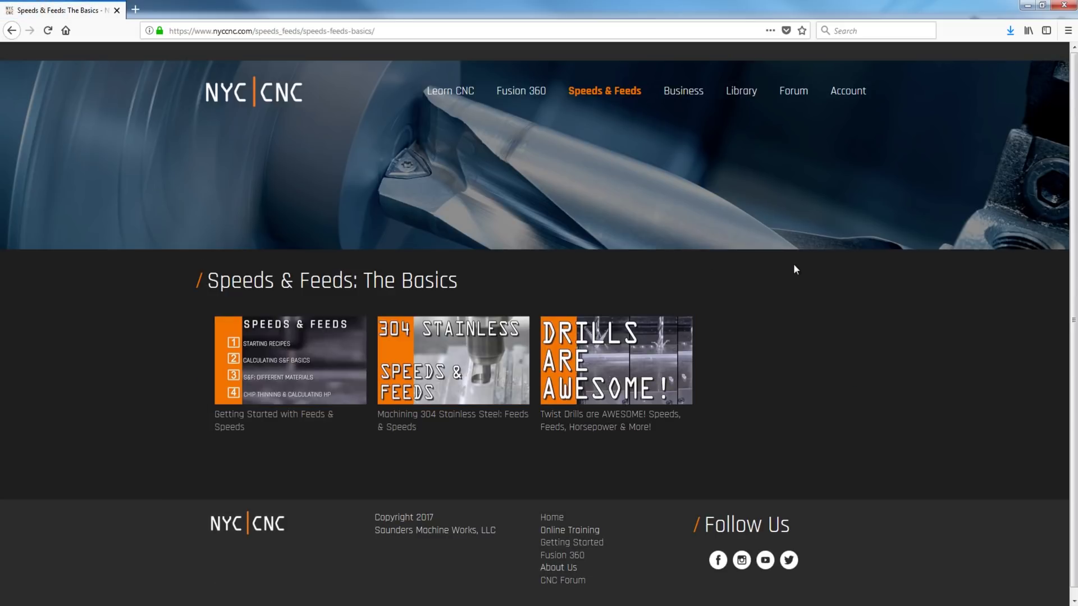
Step: Back in Fusion 360, rotate and slide the notched Climb Demo disc against the box's rounded corner
left_click(1025, 6)
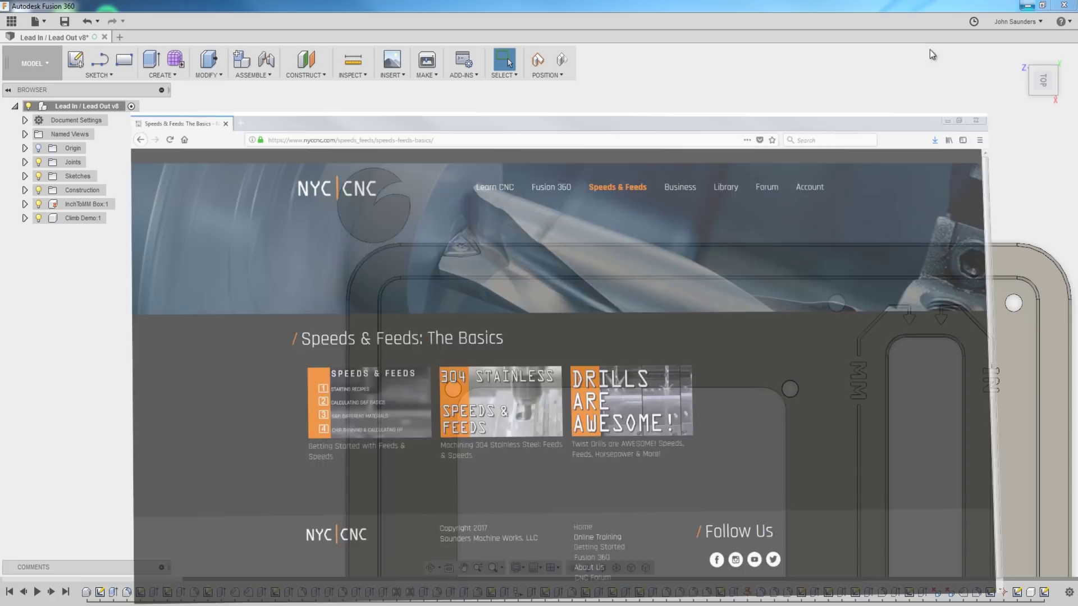
scroll(417, 202, "up", 3)
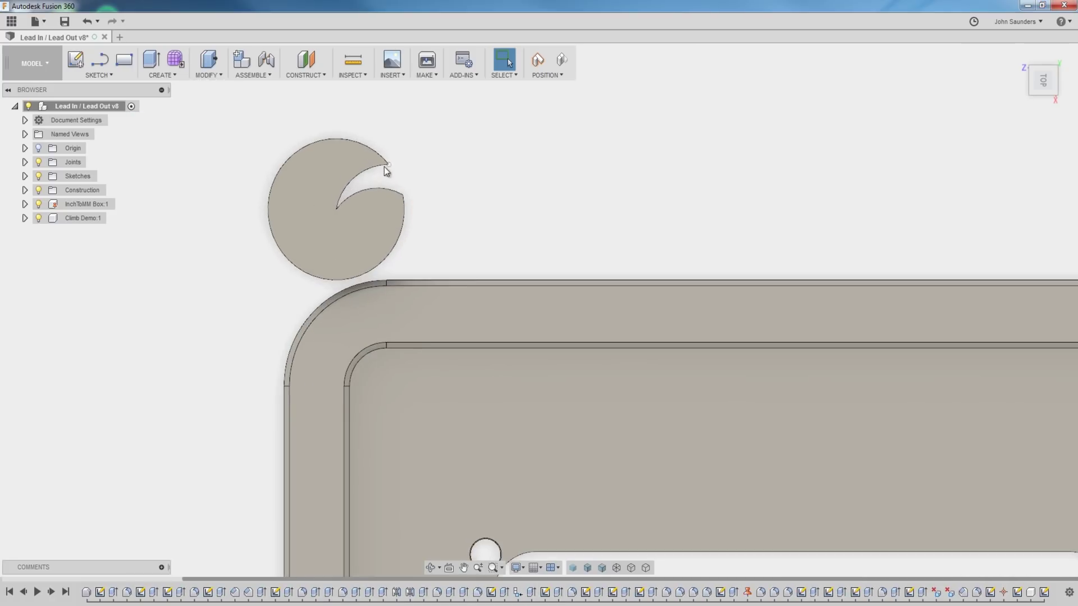
left_click_drag(393, 185, 435, 241)
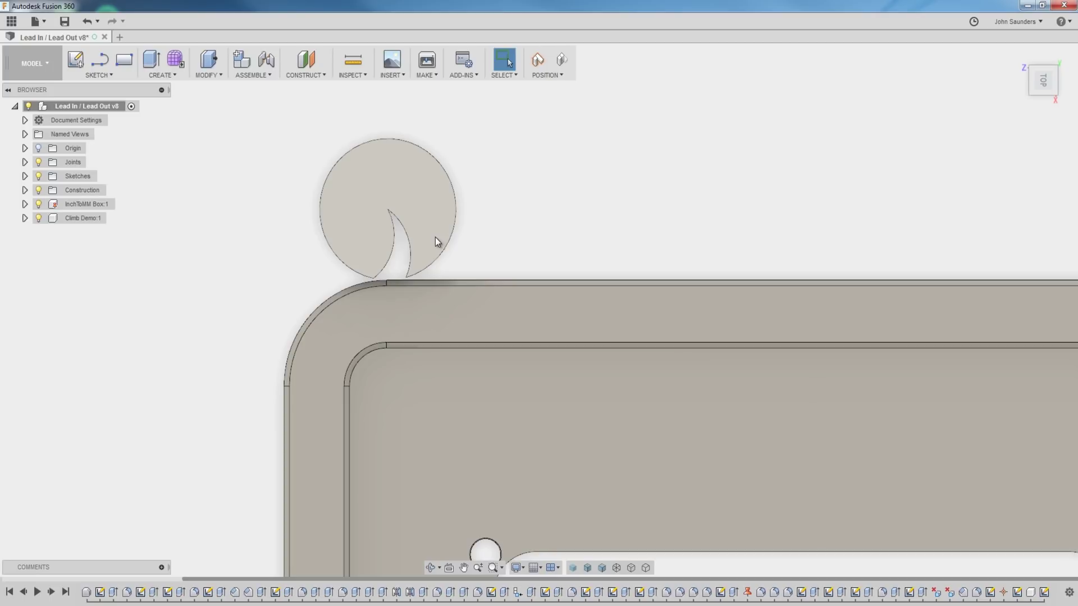
scroll(436, 237, "down", 1)
left_click_drag(436, 237, 365, 249)
scroll(380, 235, "up", 2)
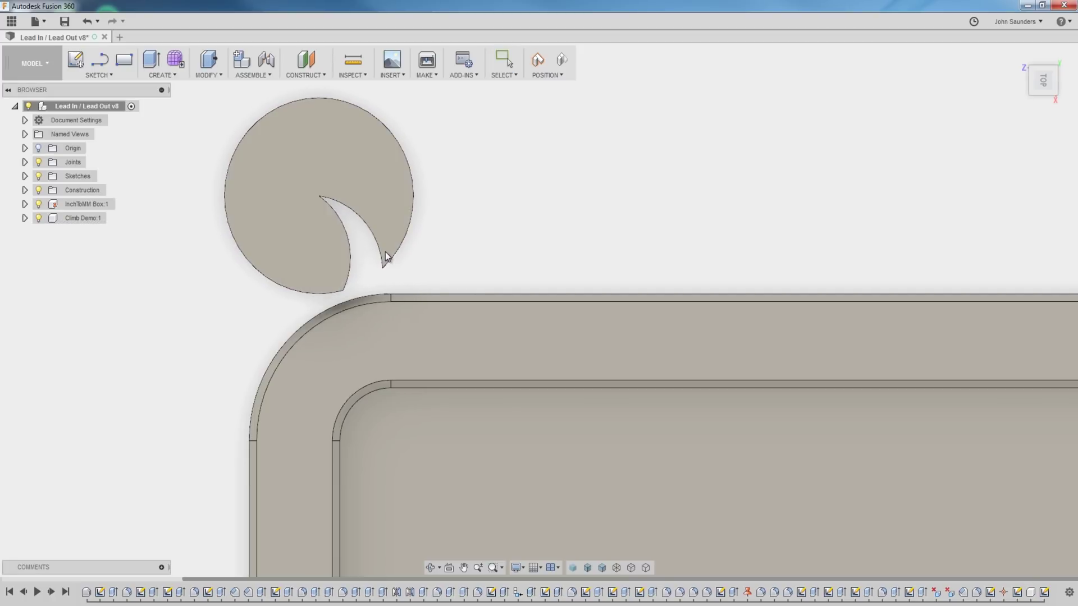
left_click_drag(385, 257, 414, 292)
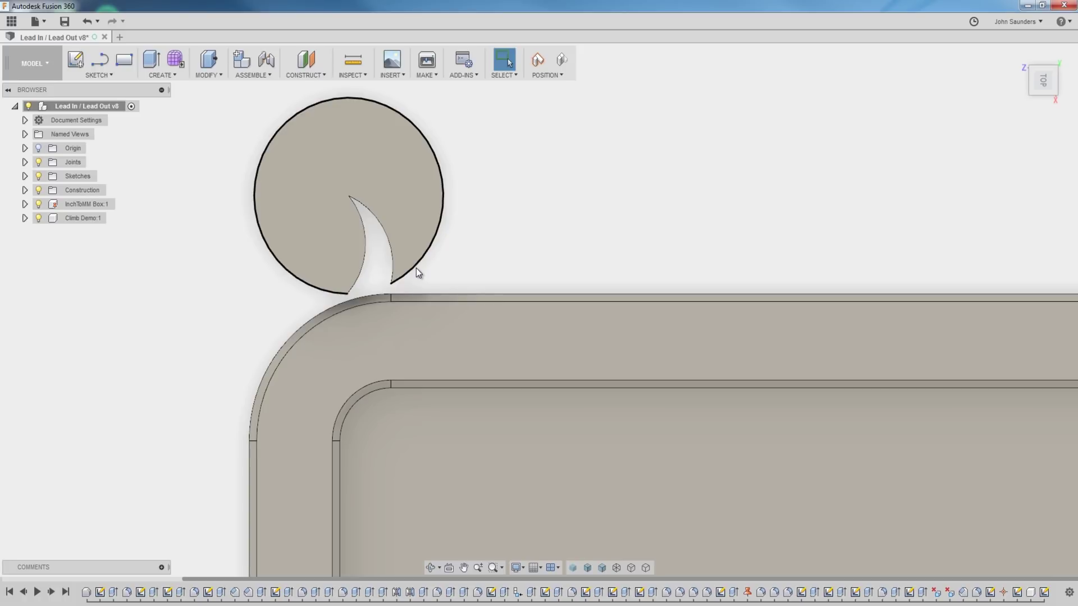
scroll(527, 207, "down", 2)
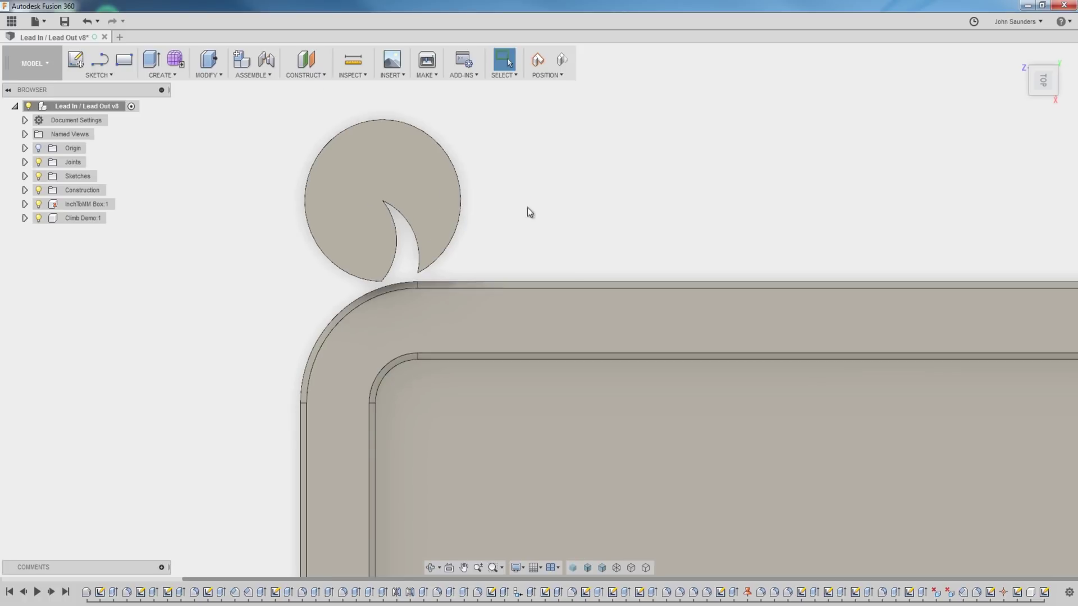
Step: Switch to CAM and review the More Lead In Radius operation's Linking settings from Top
left_click(30, 66)
left_click(31, 66)
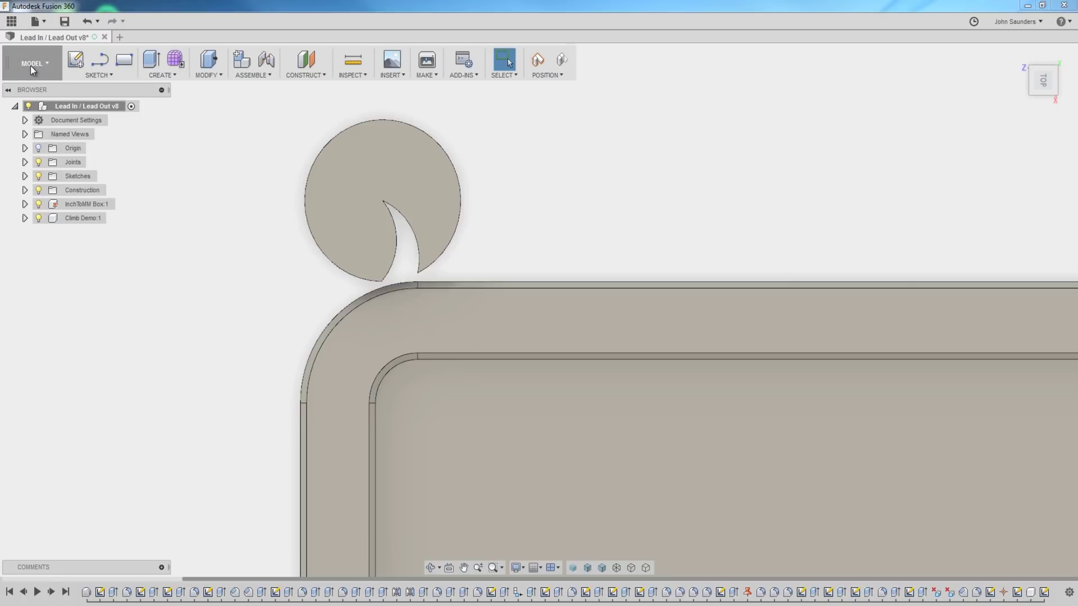
scroll(284, 261, "down", 3)
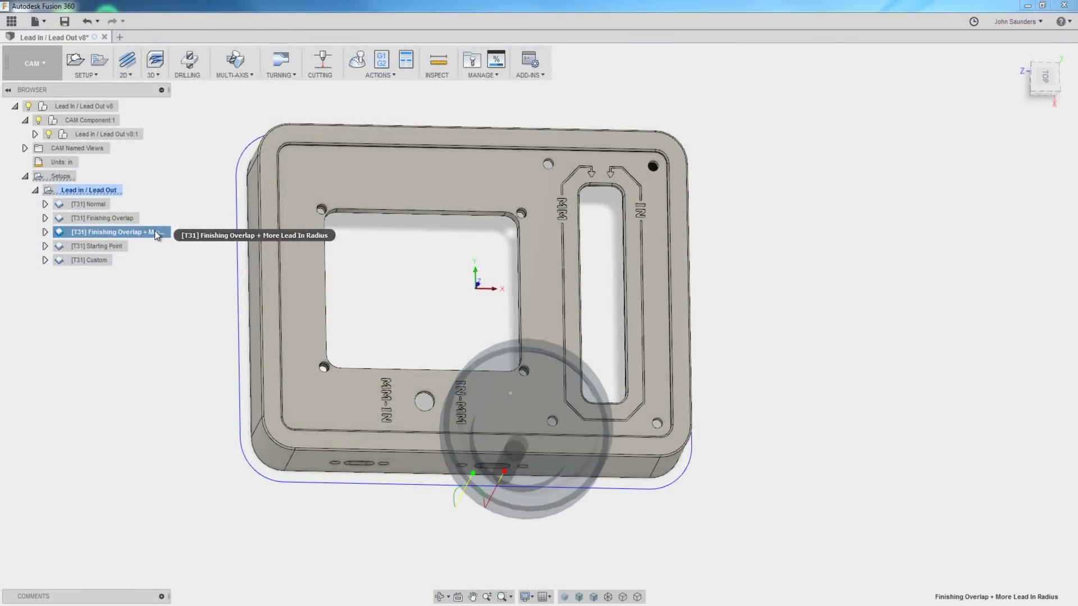
right_click(156, 233)
left_click(173, 237)
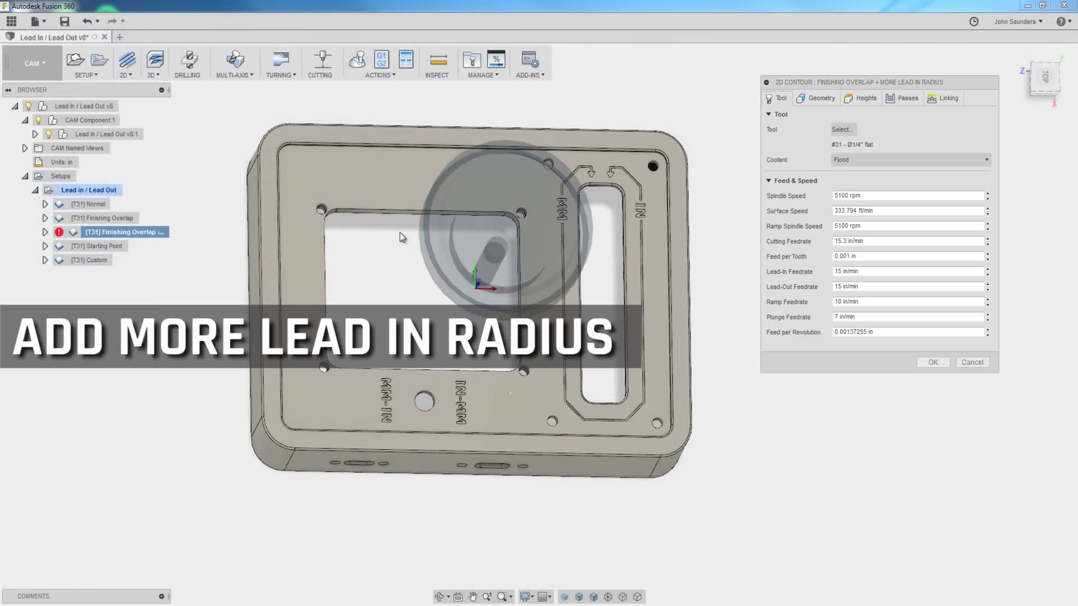
left_click(943, 99)
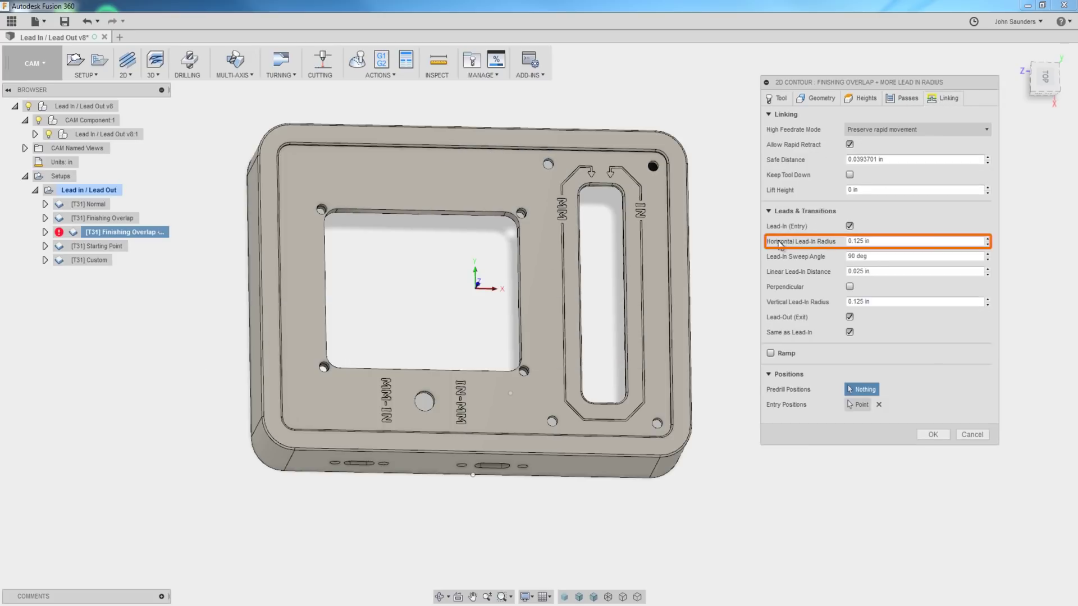
left_click(1044, 79)
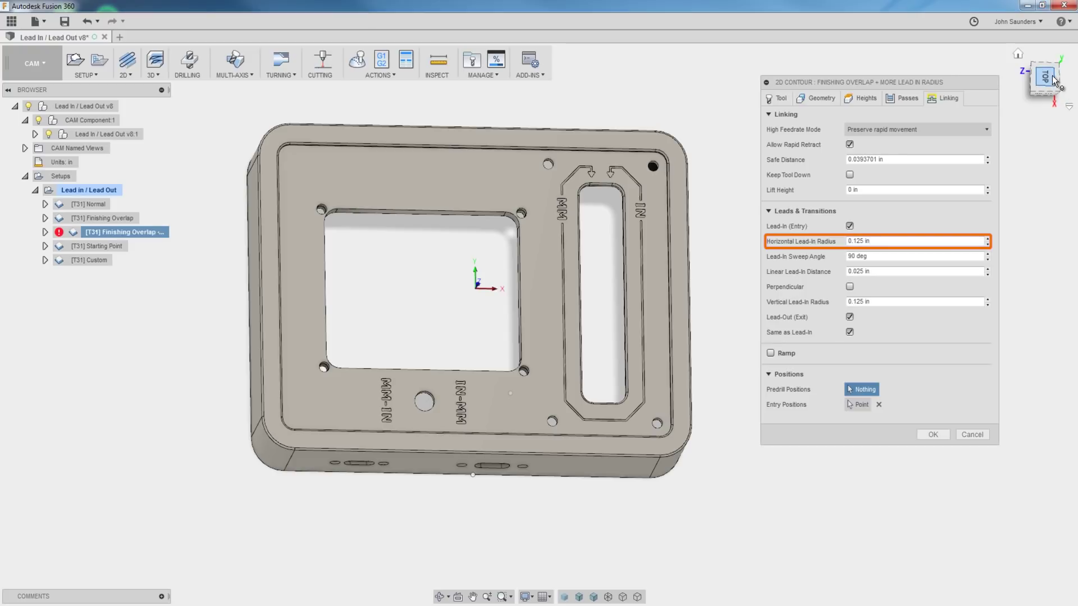
left_click(933, 435)
Step: Recheck the operation's 0.125 in lead-in radii, then display the Finishing Overlap toolpaths
scroll(475, 446, "up", 3)
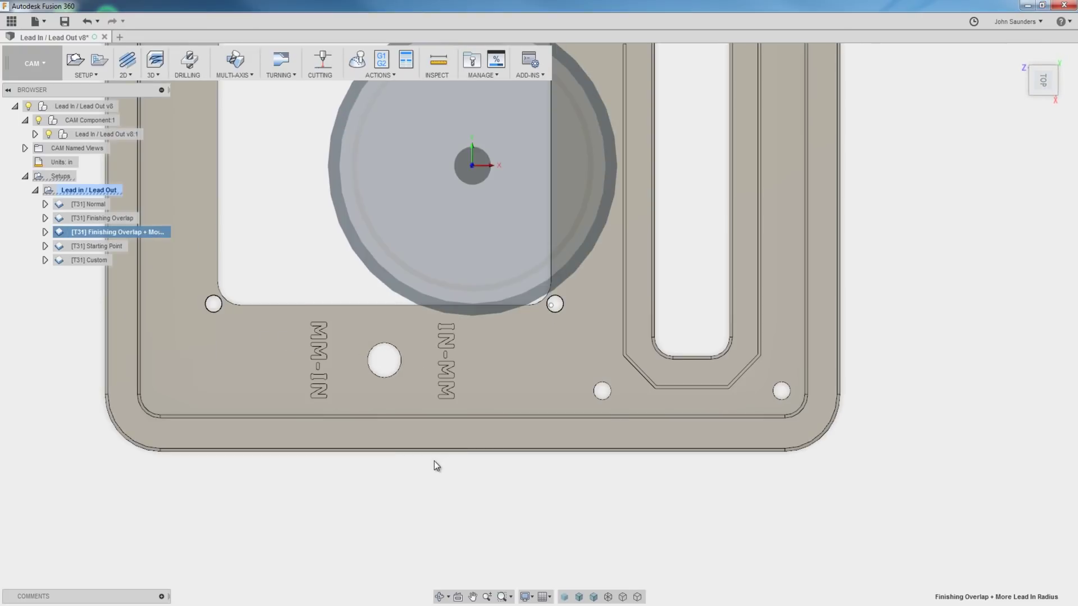
scroll(435, 482, "down", 1)
scroll(483, 489, "up", 4)
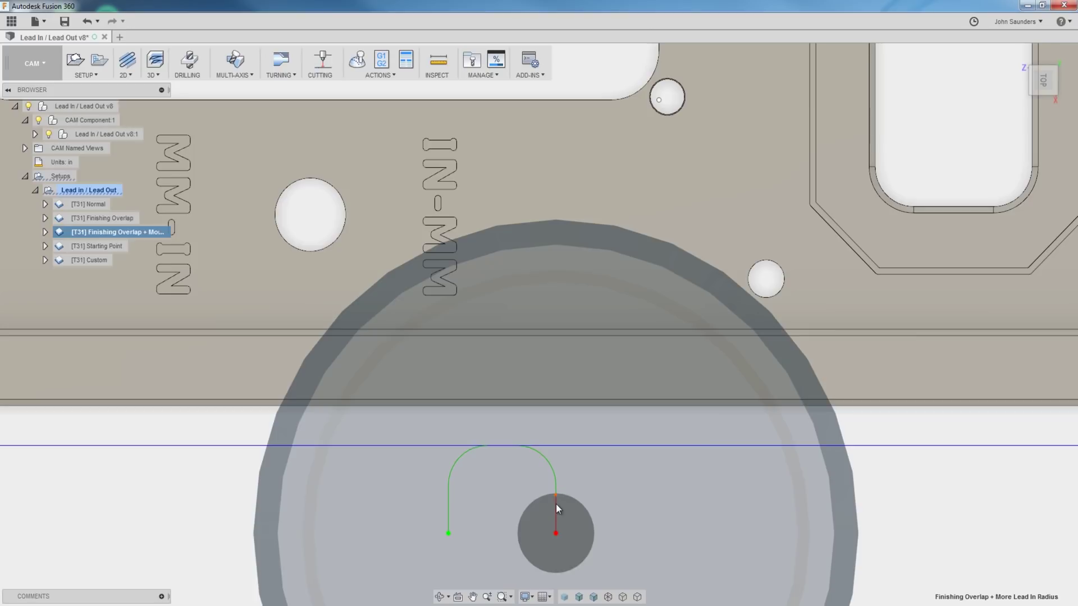
double_click(544, 522)
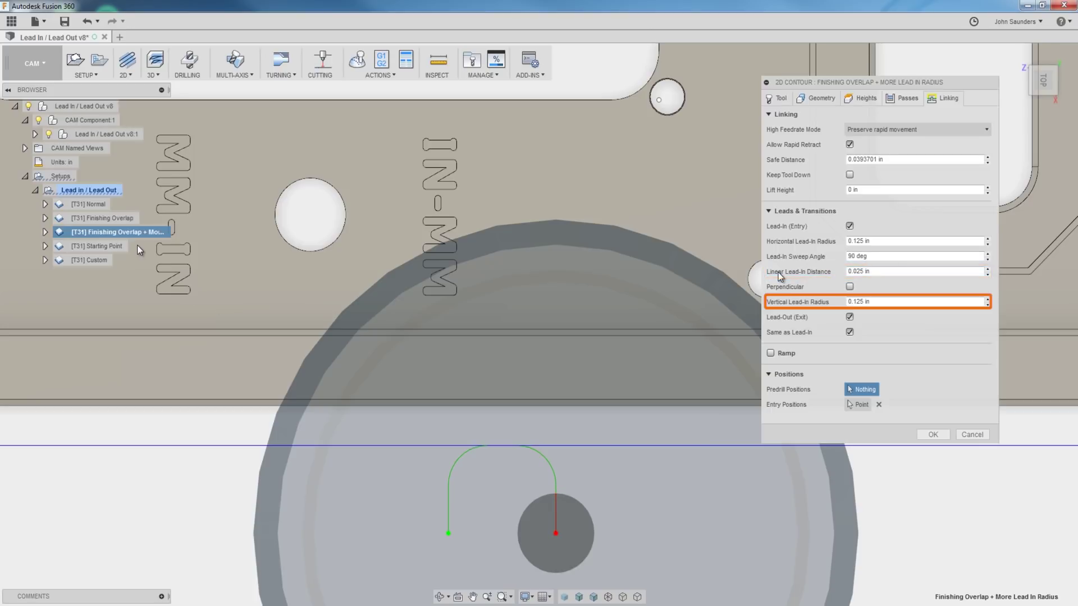
key("Escape")
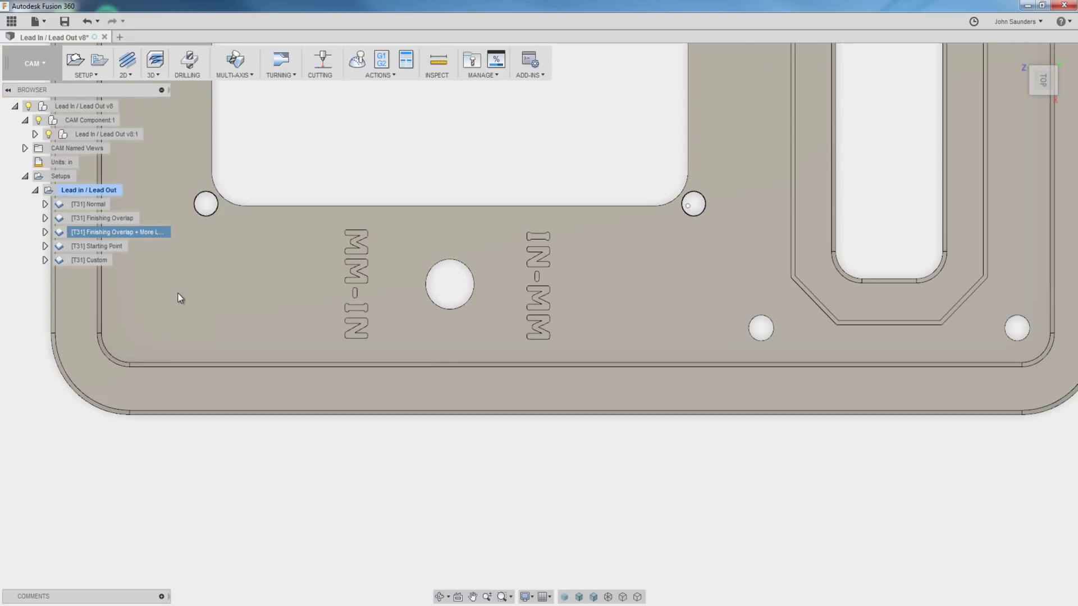
left_click(124, 224)
left_click(119, 231)
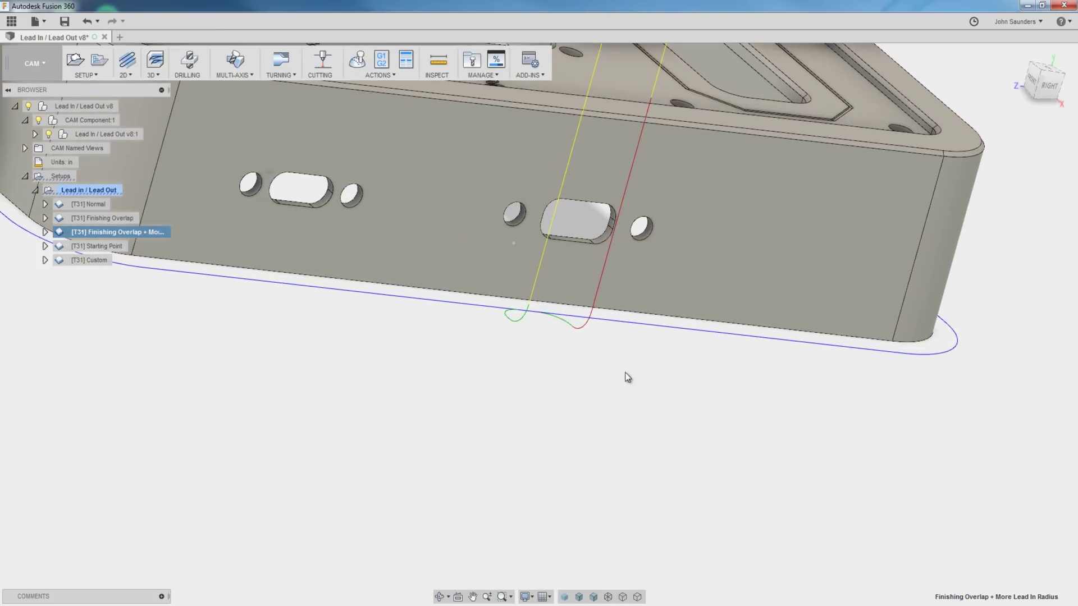
Step: Orbit and zoom to examine the wider lead-in and lead-out arcs along the box's side wall
scroll(543, 303, "up", 5)
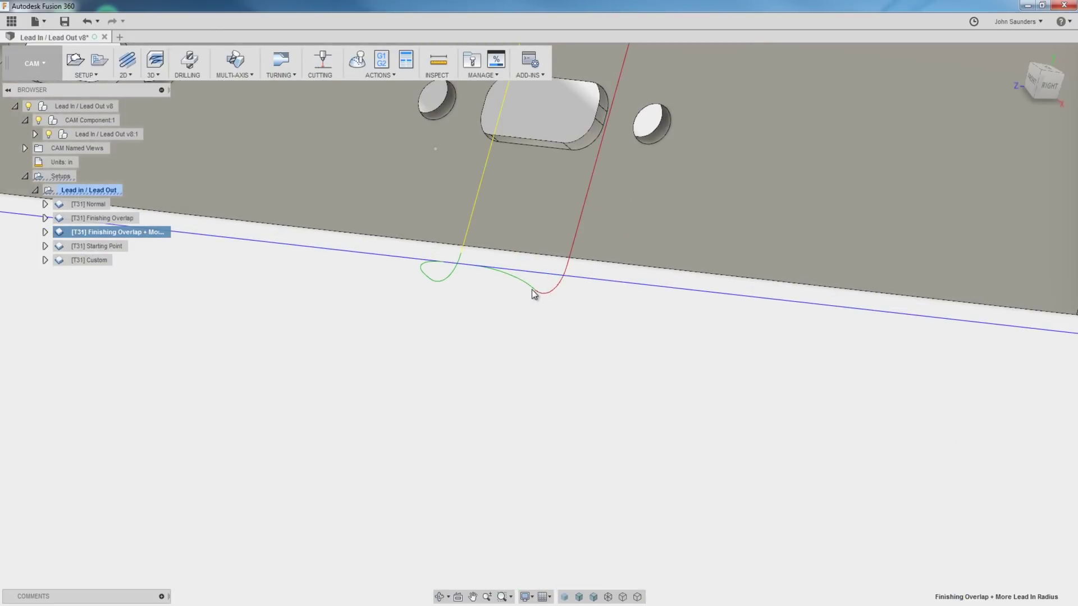
scroll(531, 289, "down", 5)
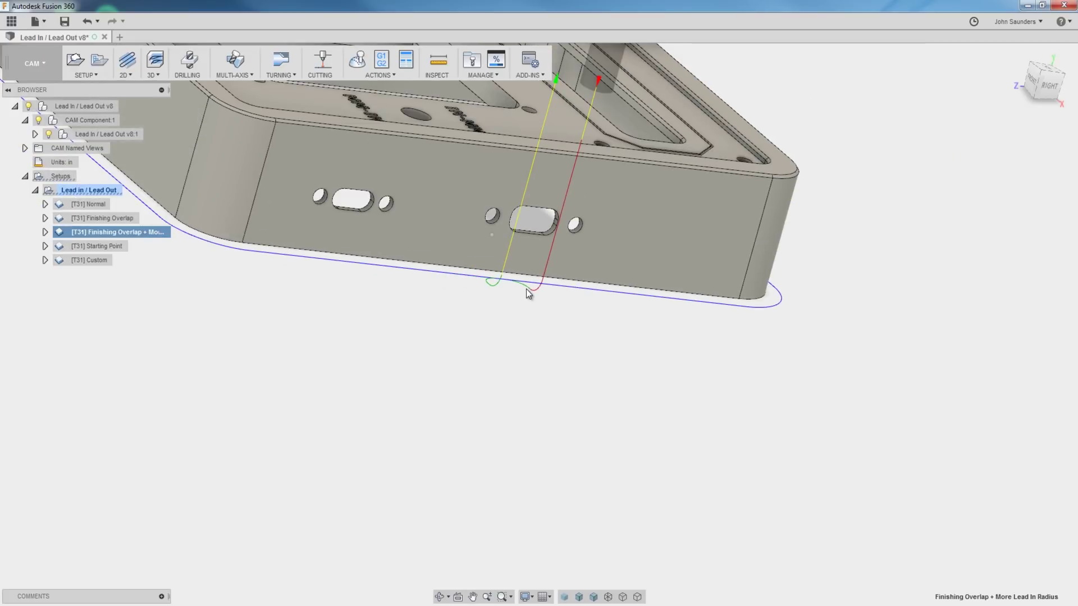
middle_click_drag(526, 289, 570, 378)
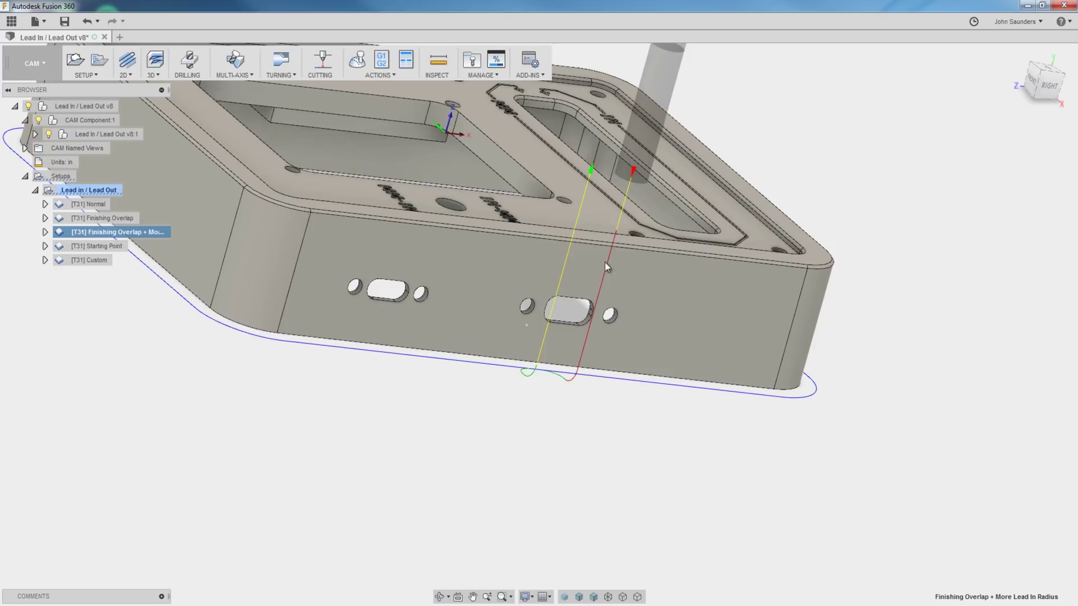
scroll(605, 262, "up", 4)
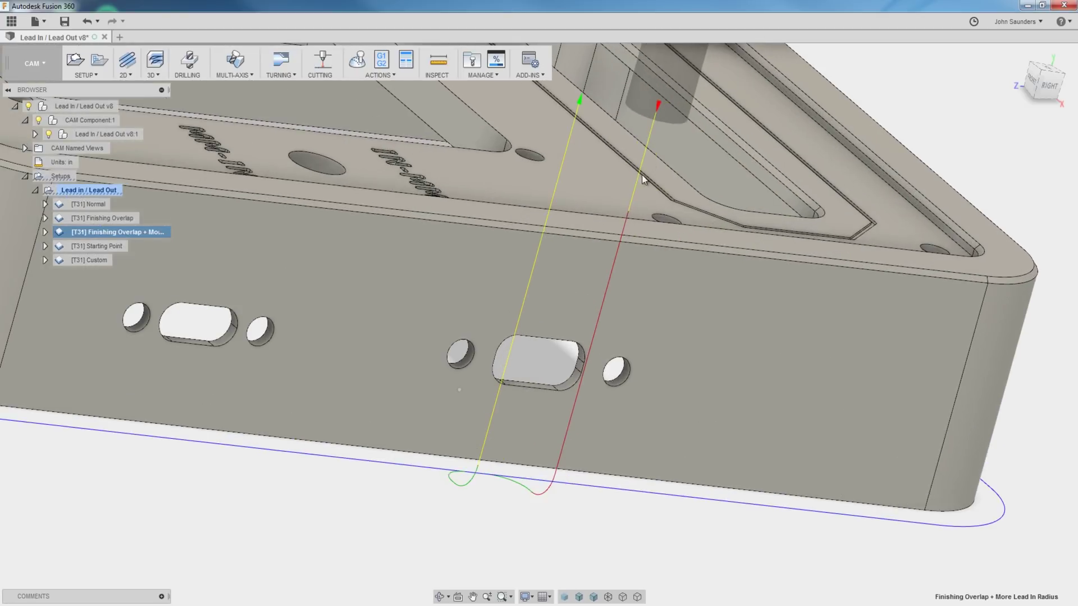
left_click(350, 61)
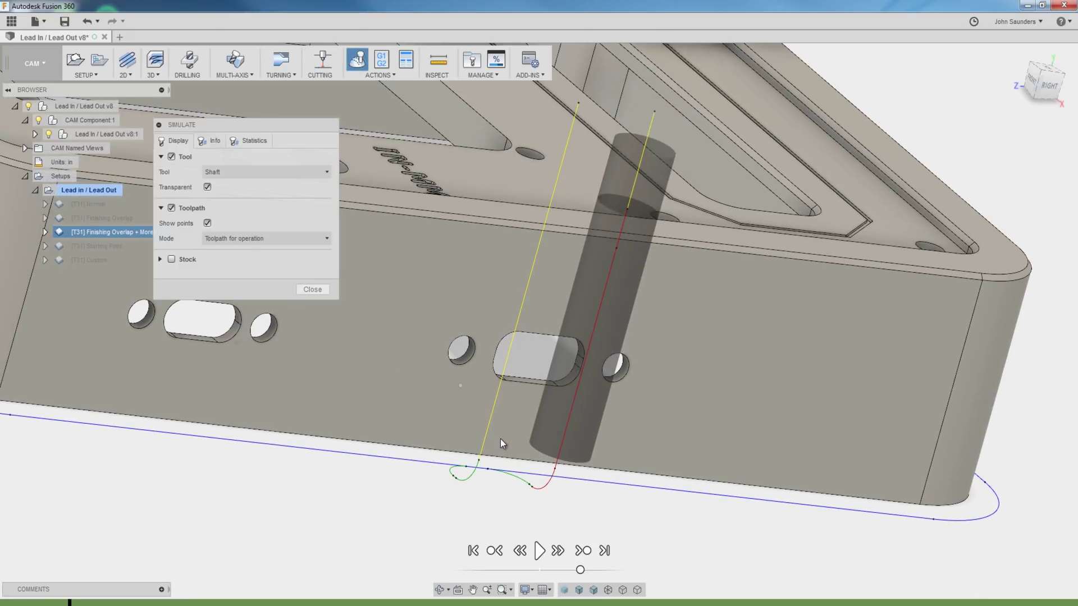
scroll(502, 483, "up", 4)
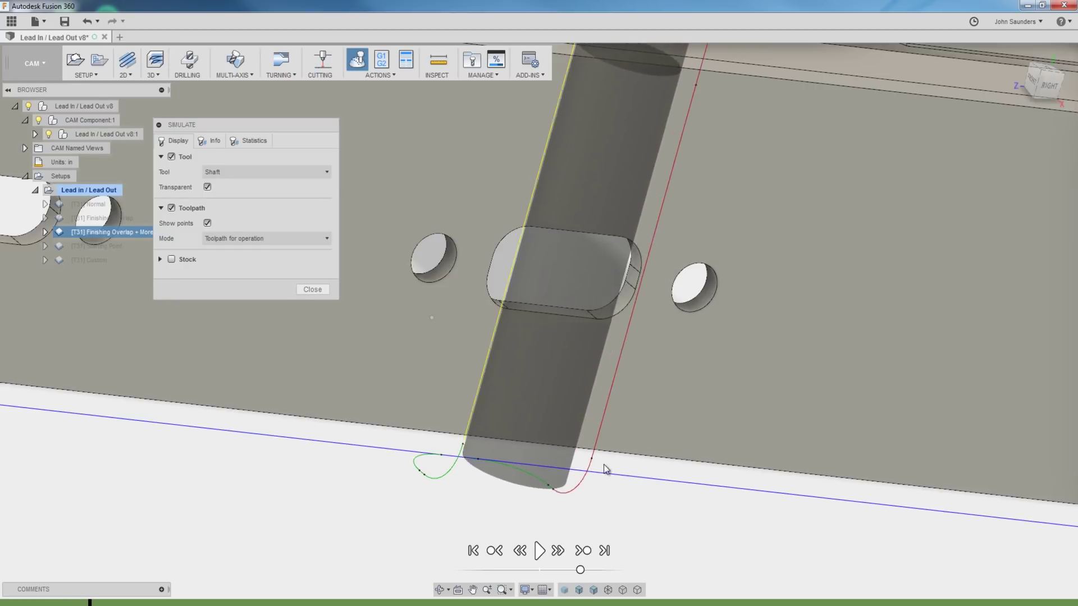
left_click(312, 290)
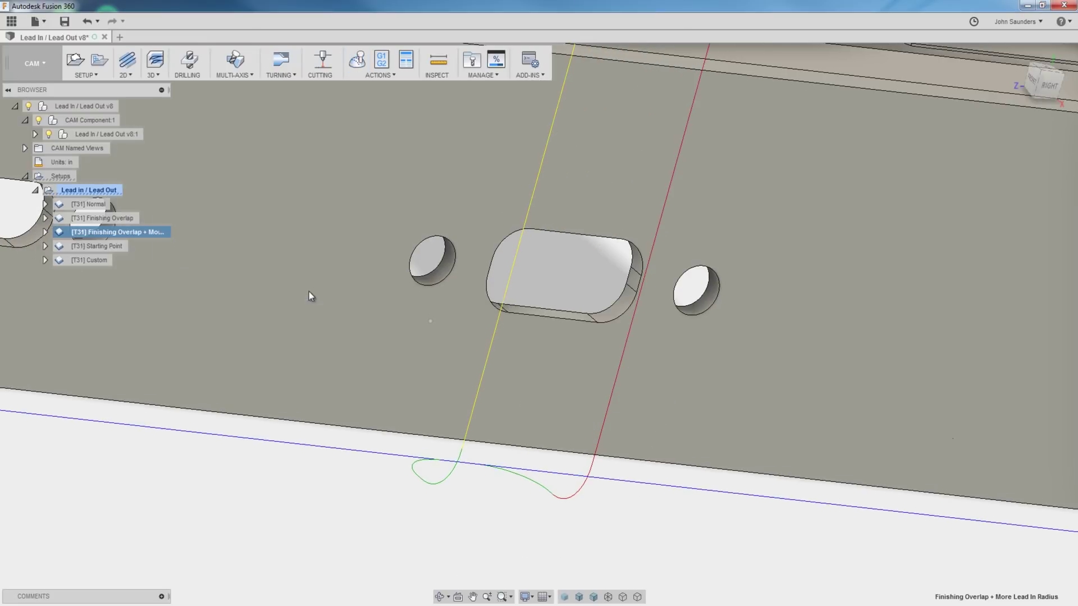
right_click(141, 233)
left_click(168, 242)
left_click(903, 98)
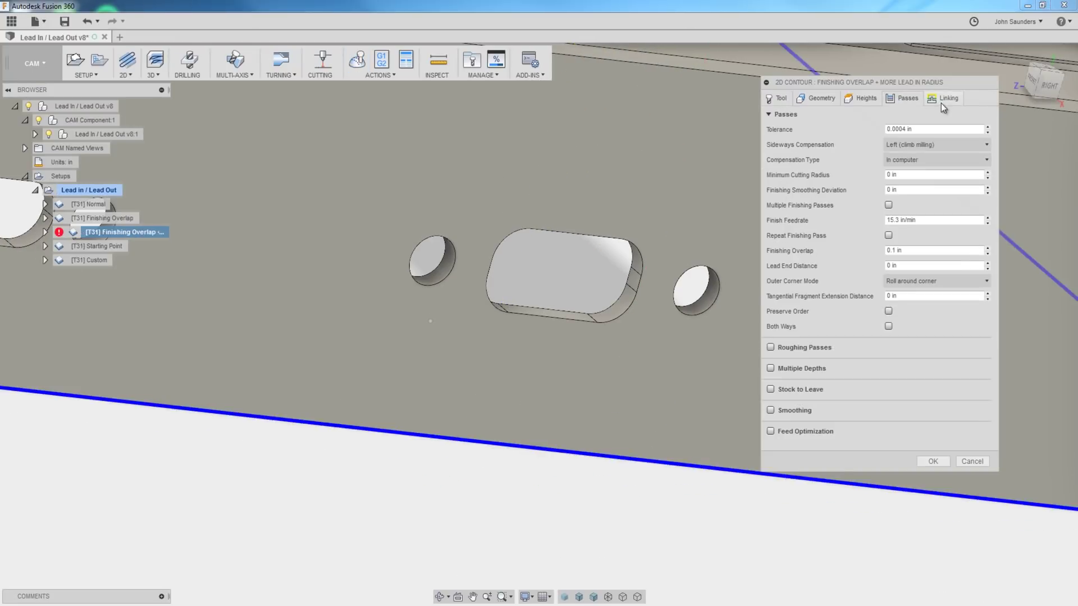
left_click(944, 100)
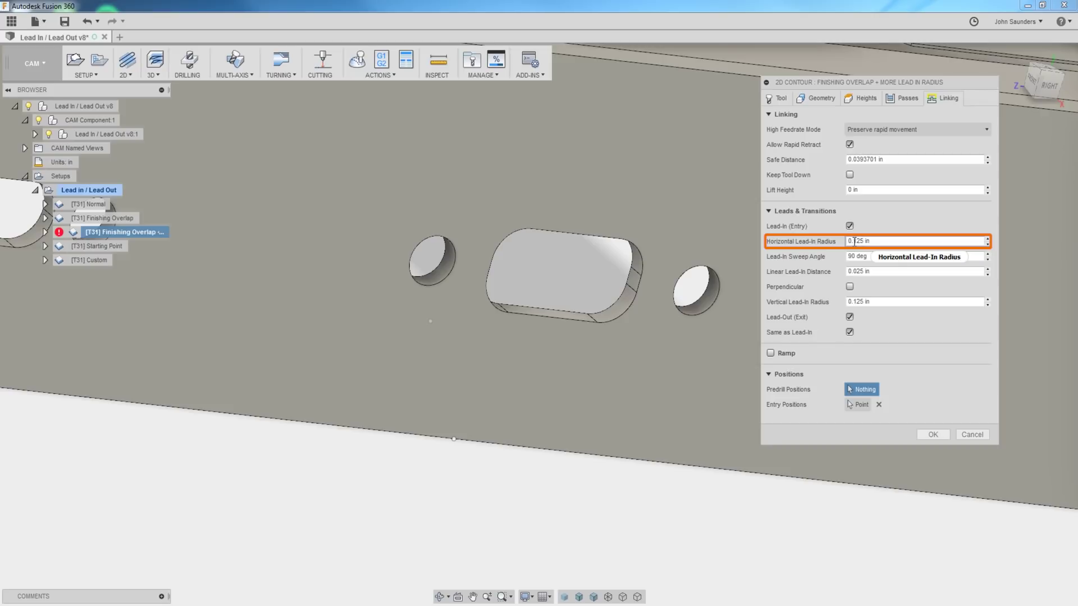
left_click(973, 435)
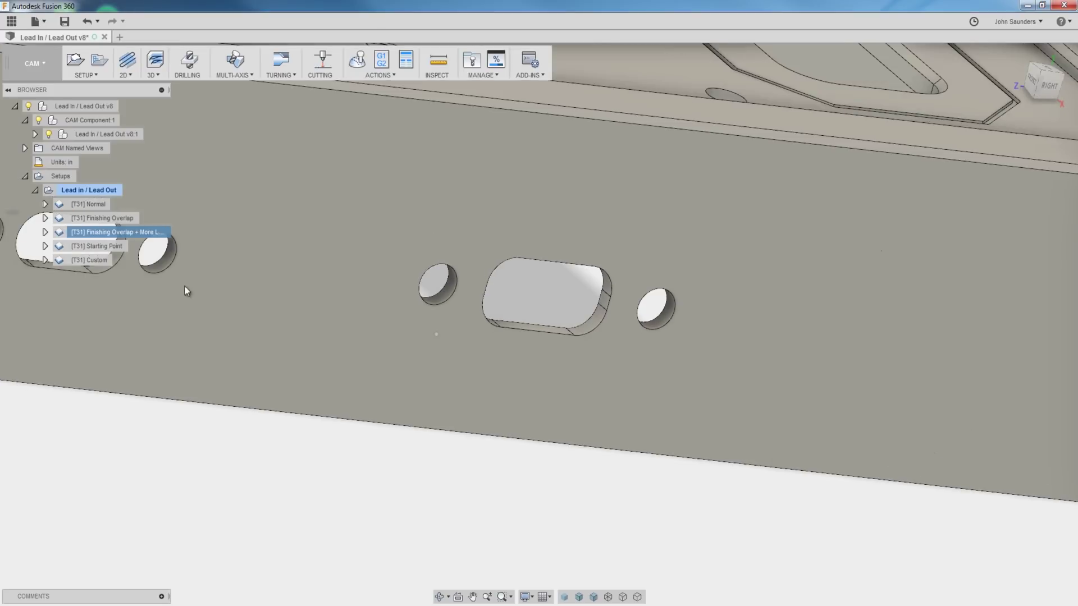
left_click(92, 232)
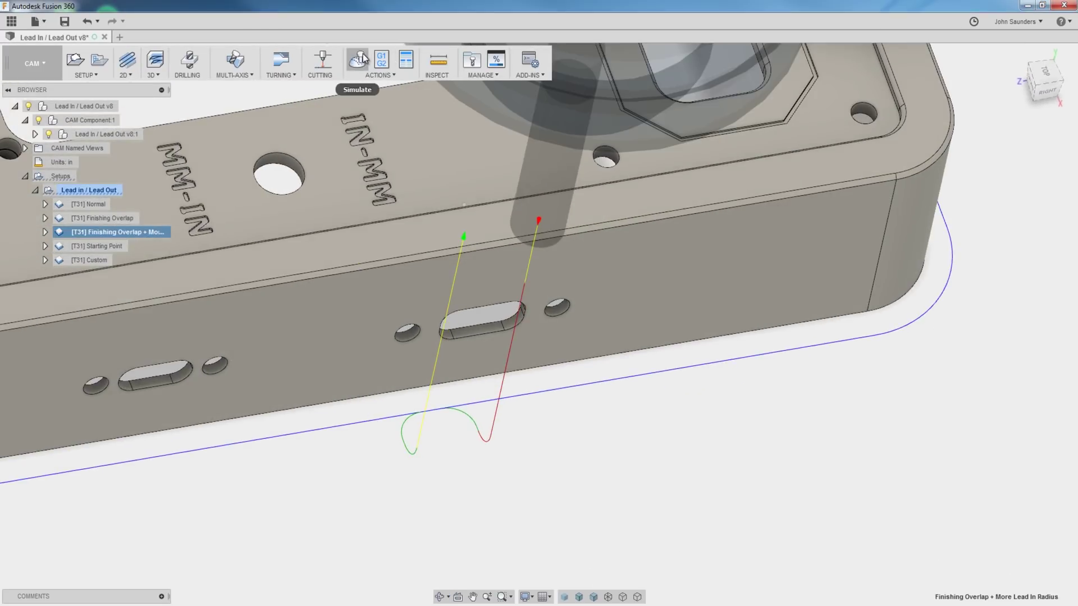
left_click(360, 59)
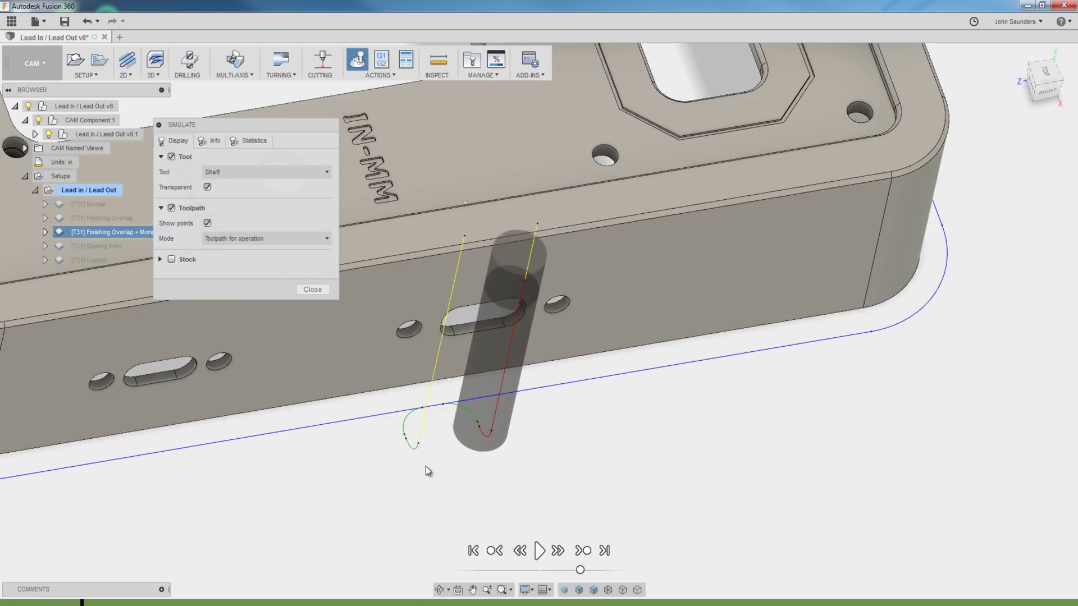
scroll(403, 429, "up", 3)
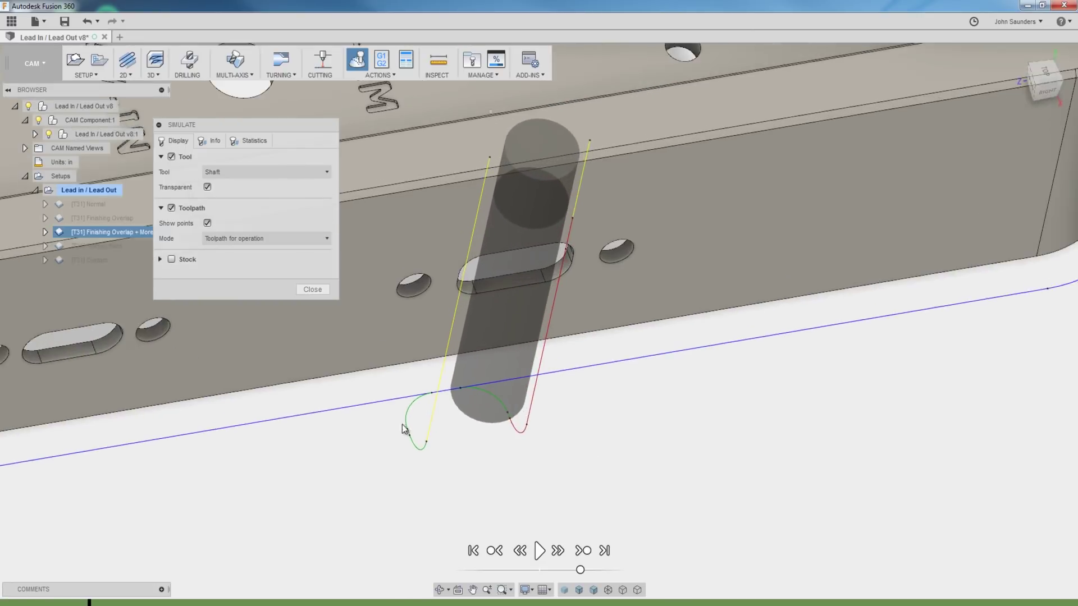
middle_click_drag(403, 429, 429, 488, "shift")
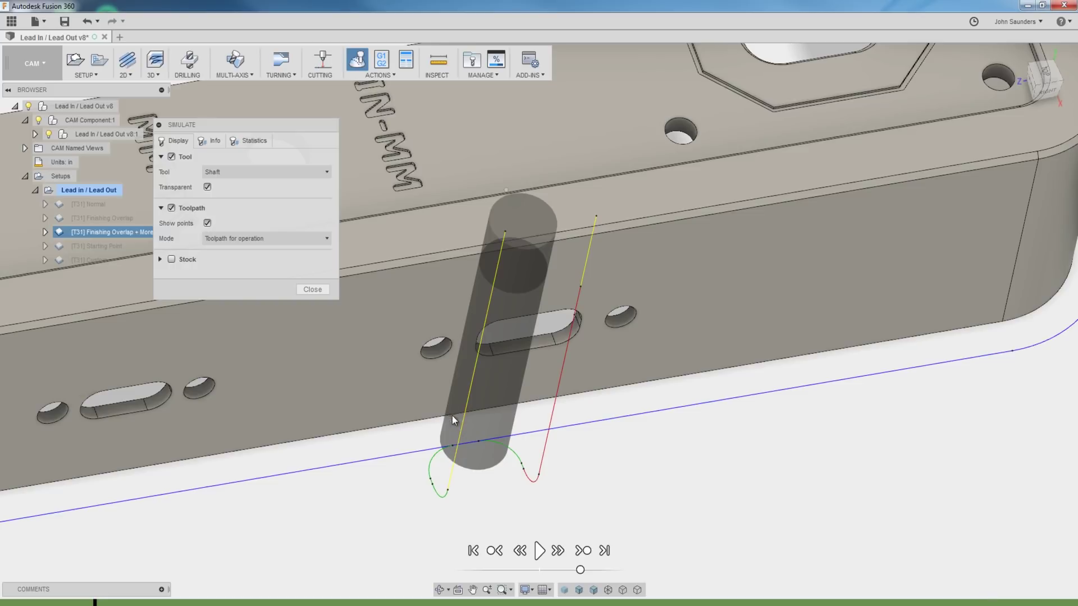
left_click(315, 290)
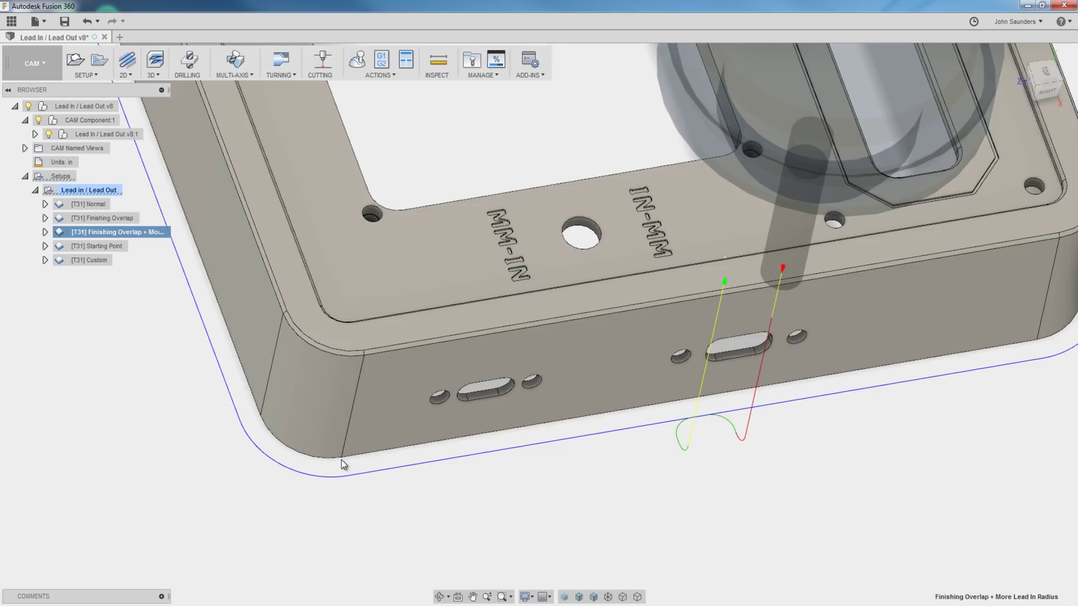
Step: Set the Starting Point contour's entry position to the part's bottom corner and regenerate
left_click(103, 246)
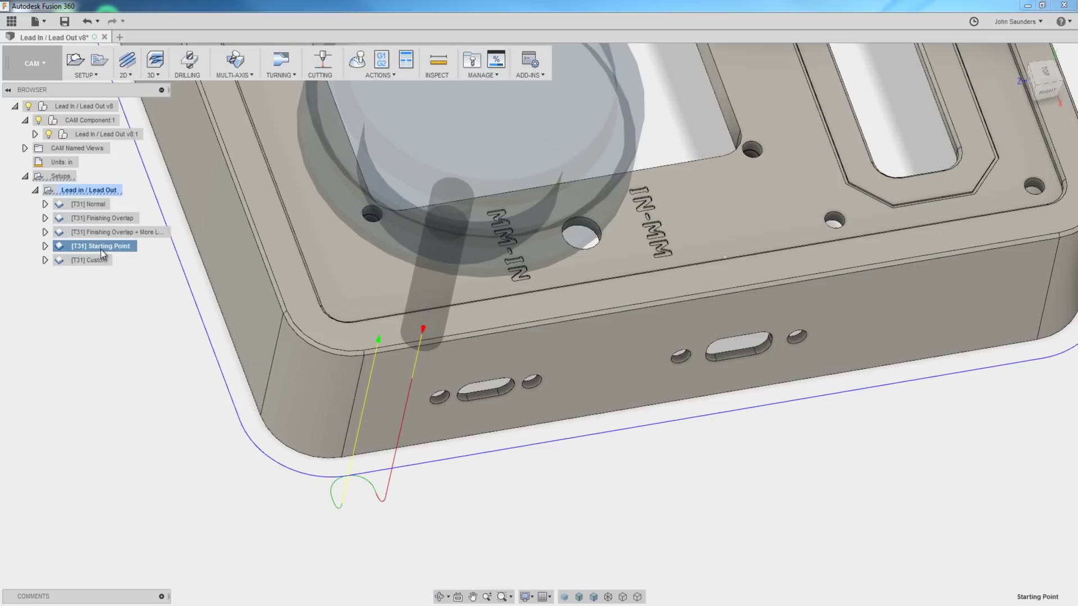
right_click(102, 249)
left_click(122, 256)
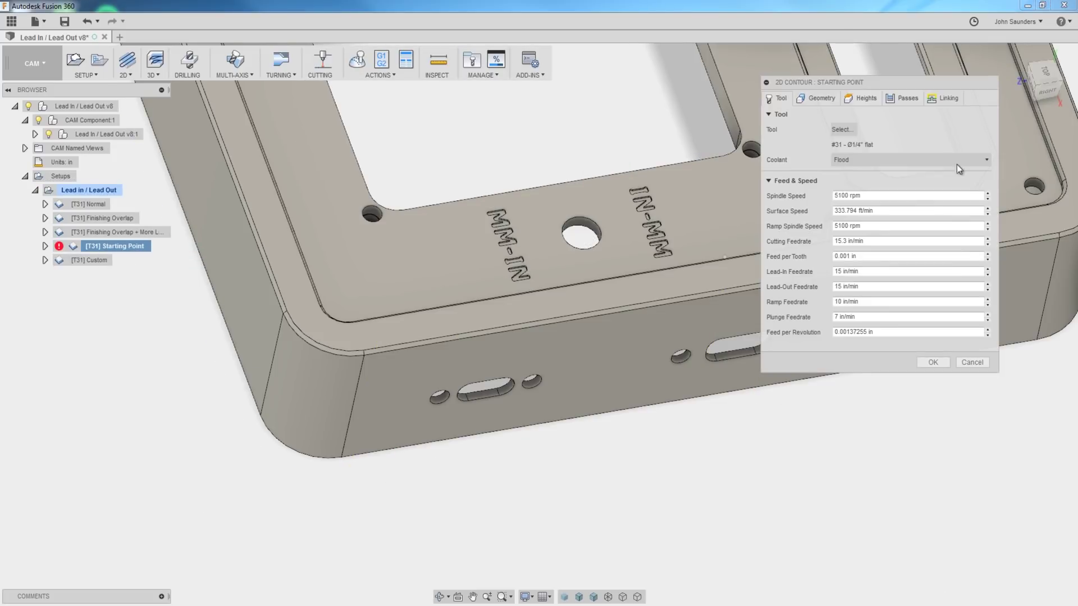
left_click(942, 97)
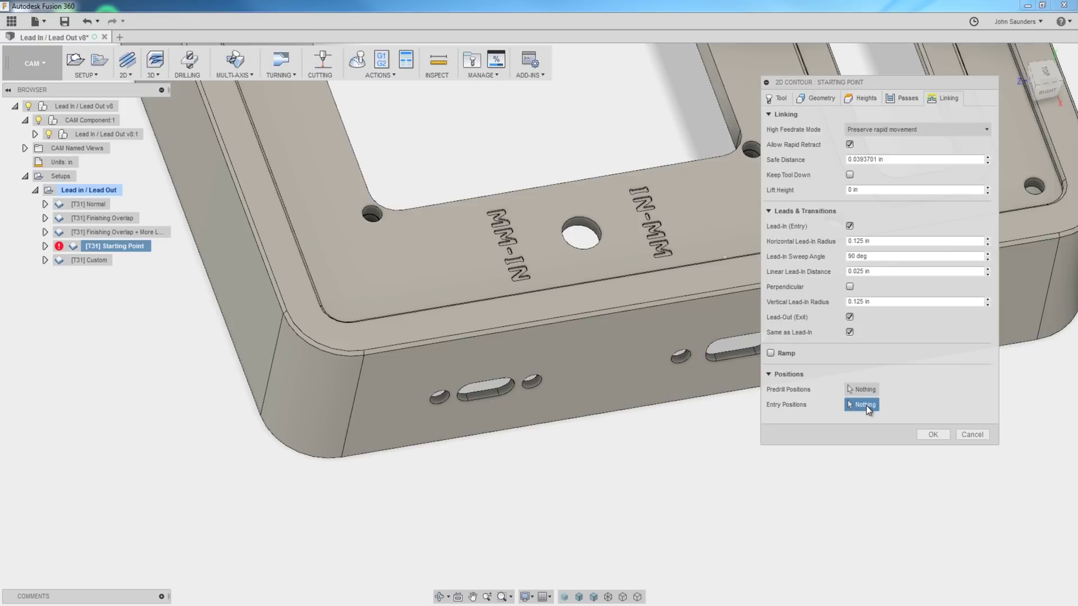
left_click(342, 458)
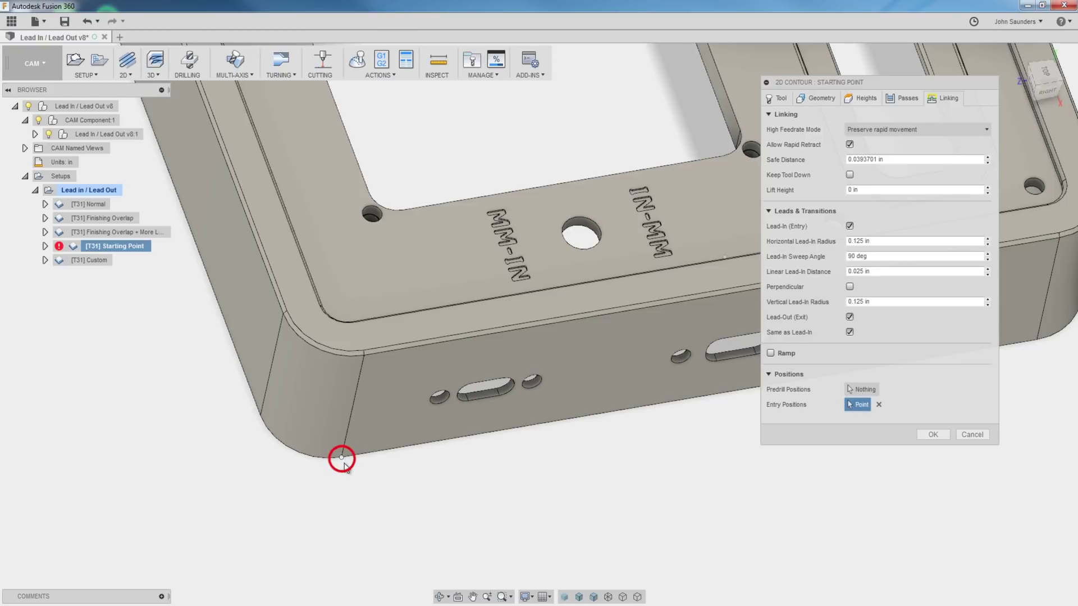
left_click(933, 434)
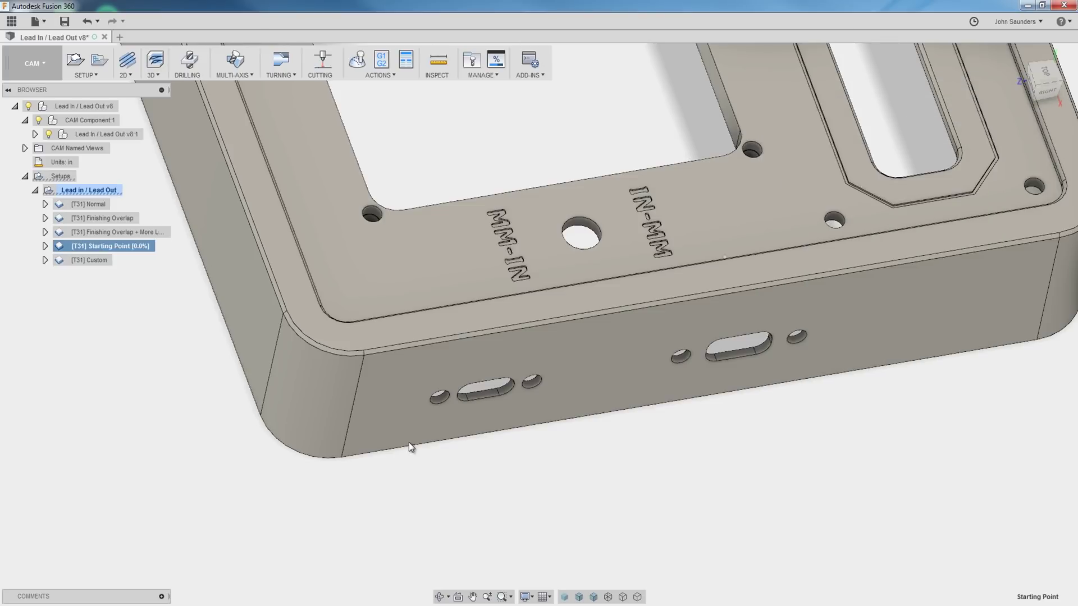
Step: Clear the Starting Point contour's entry position and regenerate its toolpath
right_click(118, 251)
left_click(135, 258)
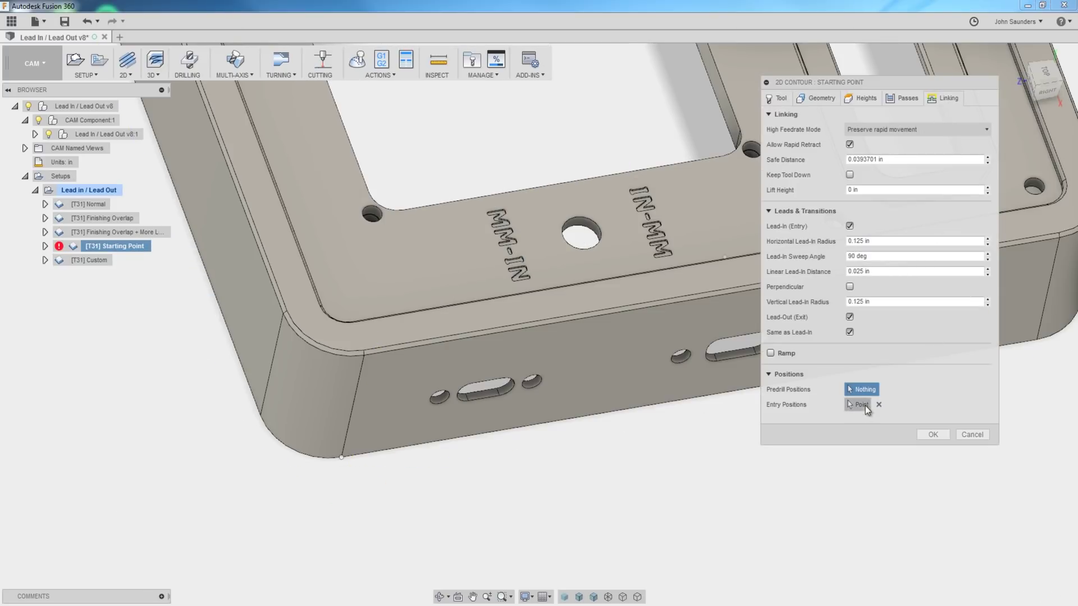
left_click(879, 405)
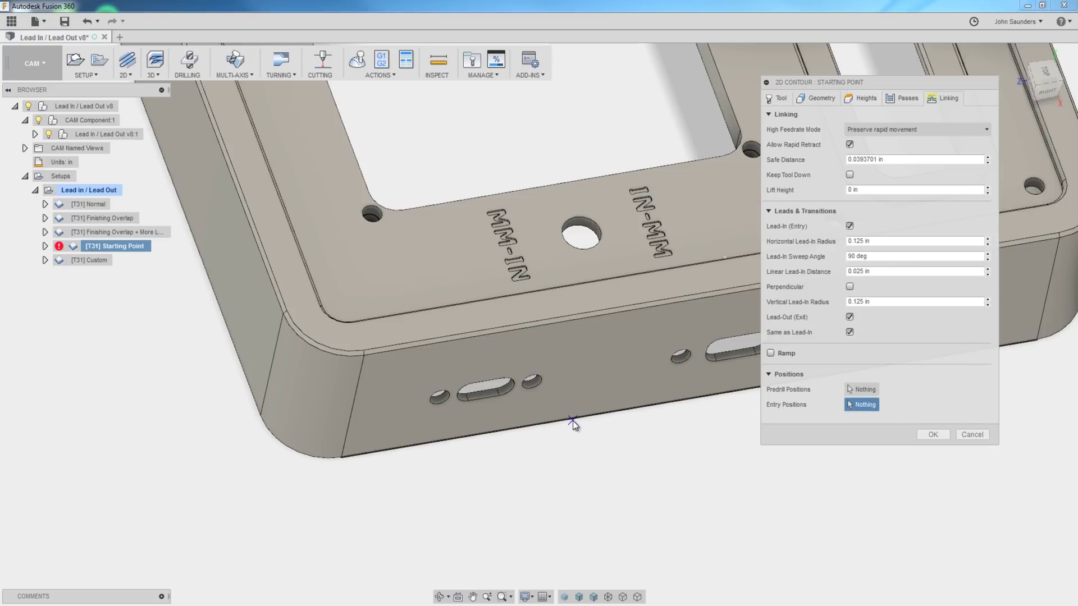
left_click(925, 436)
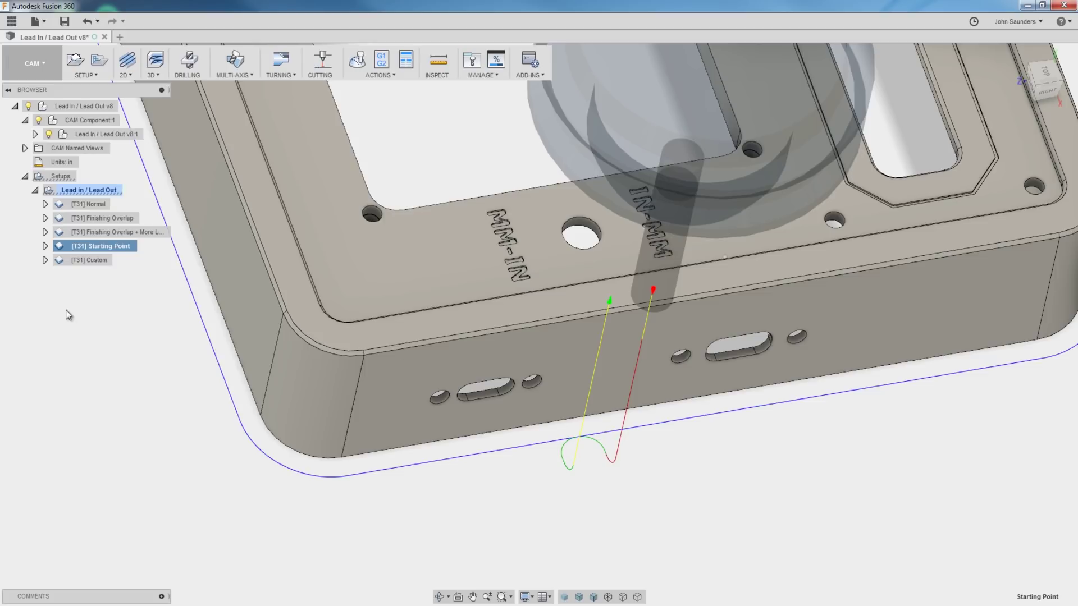
scroll(368, 358, "down", 10)
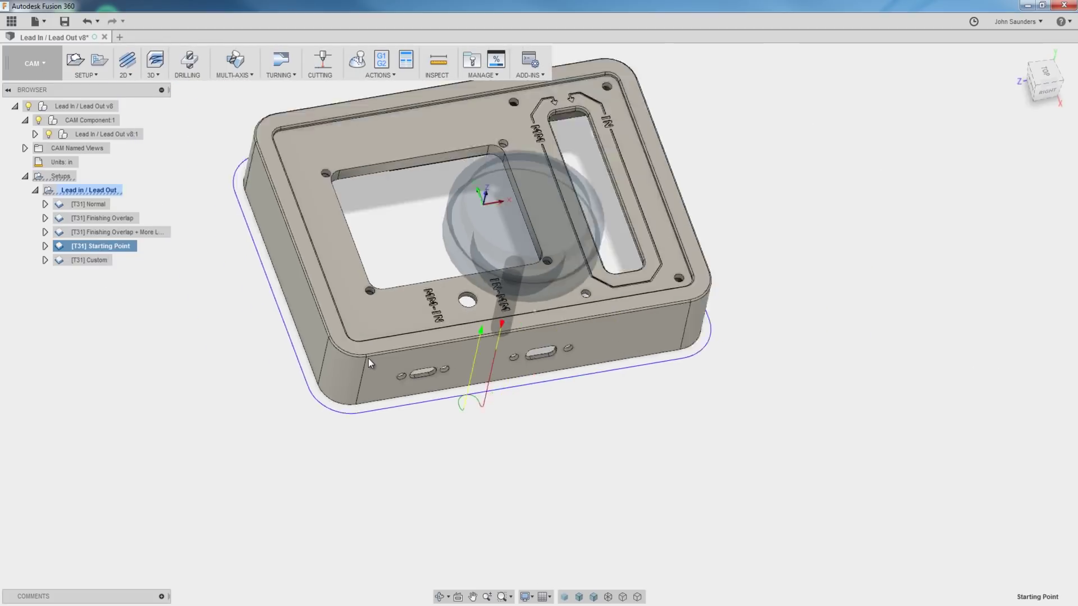
scroll(375, 282, "up", 5)
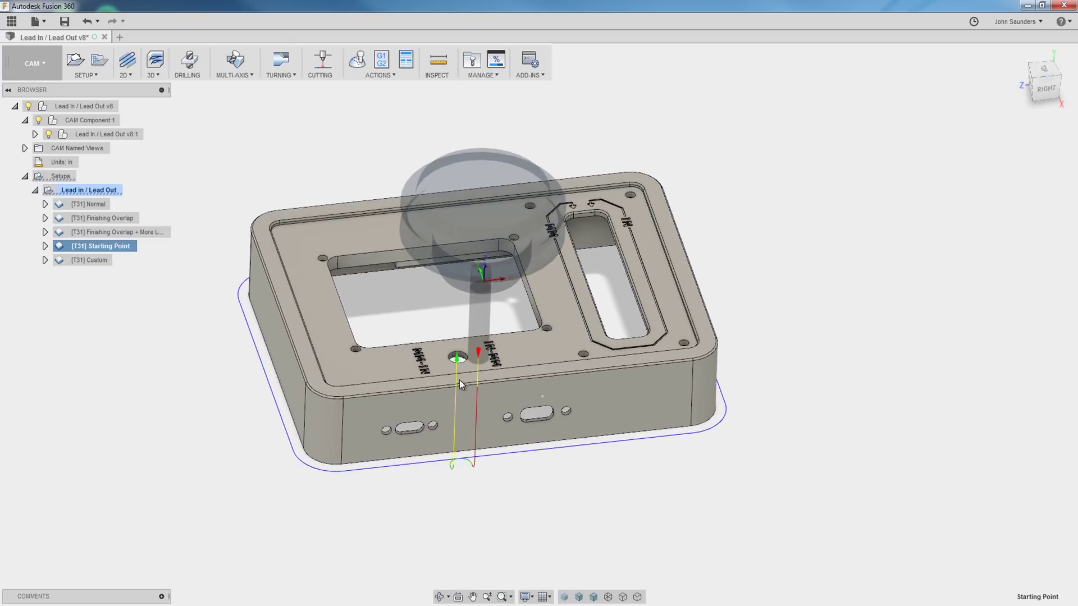
scroll(459, 379, "up", 3)
scroll(488, 347, "down", 4)
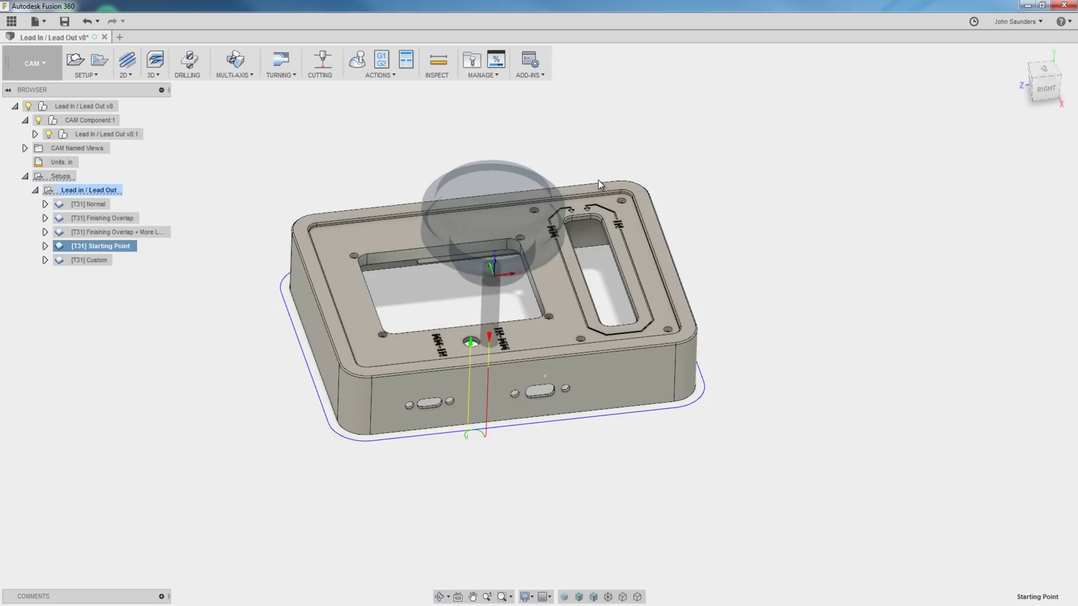
scroll(474, 429, "up", 3)
Step: Confirm the corner point as the Starting Point entry position and regenerate
double_click(477, 436)
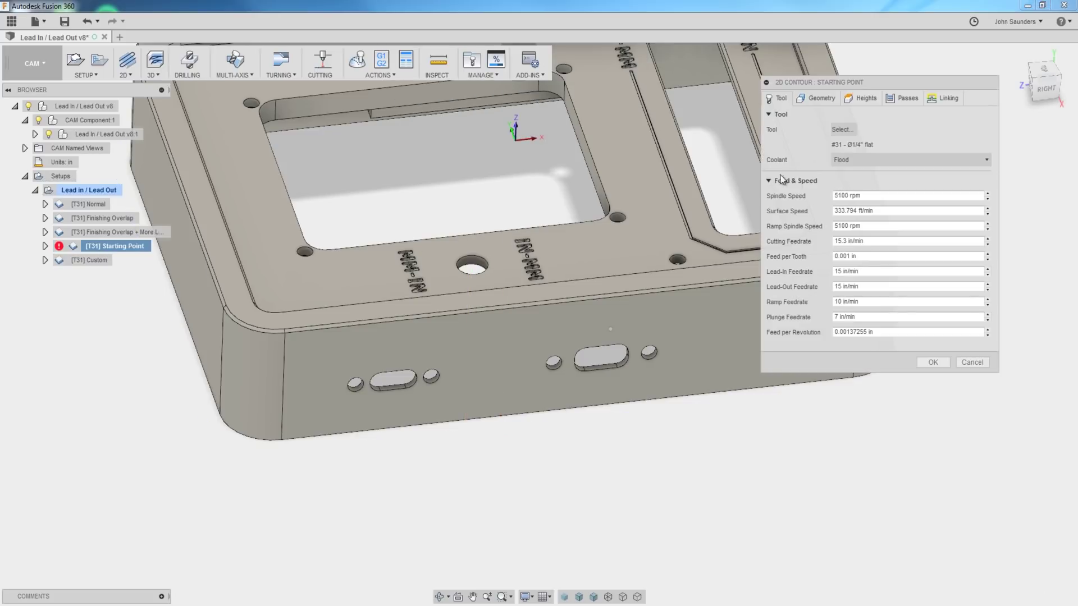
left_click(944, 101)
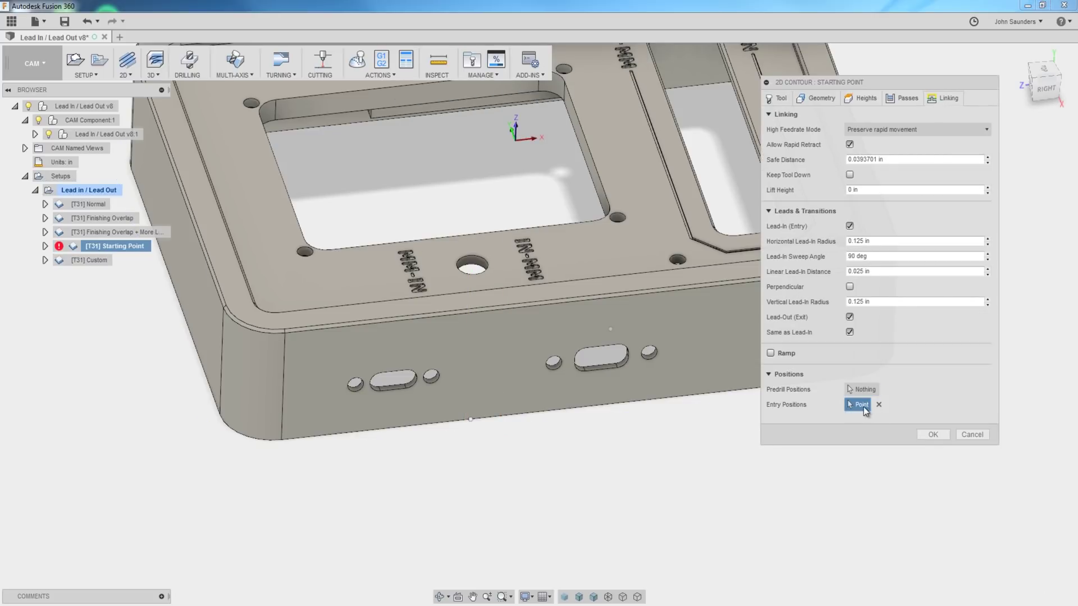
left_click(932, 435)
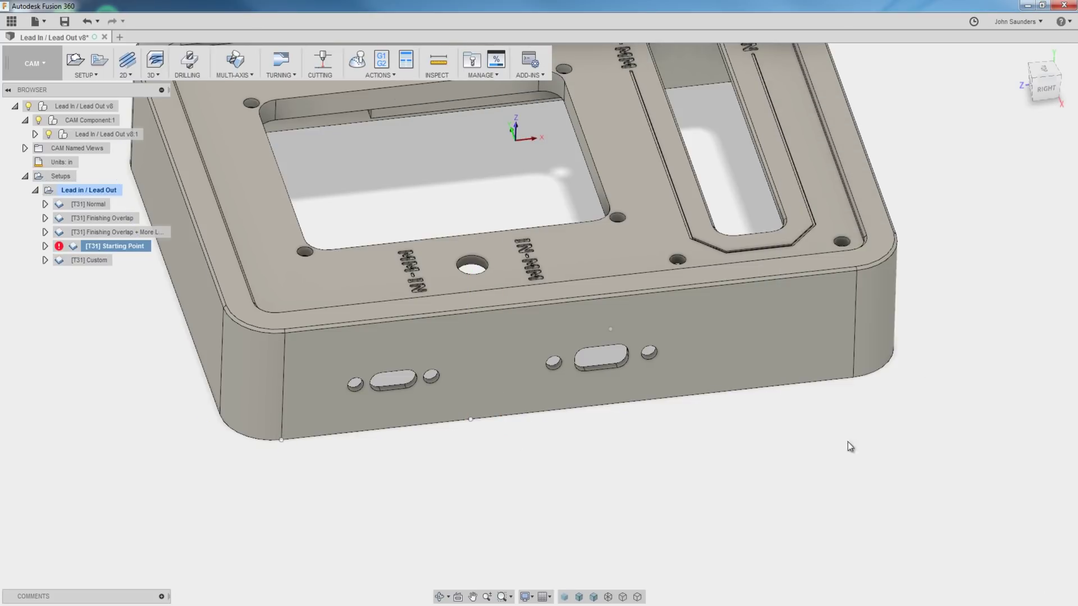
scroll(340, 472, "up", 4)
scroll(340, 472, "up", 2)
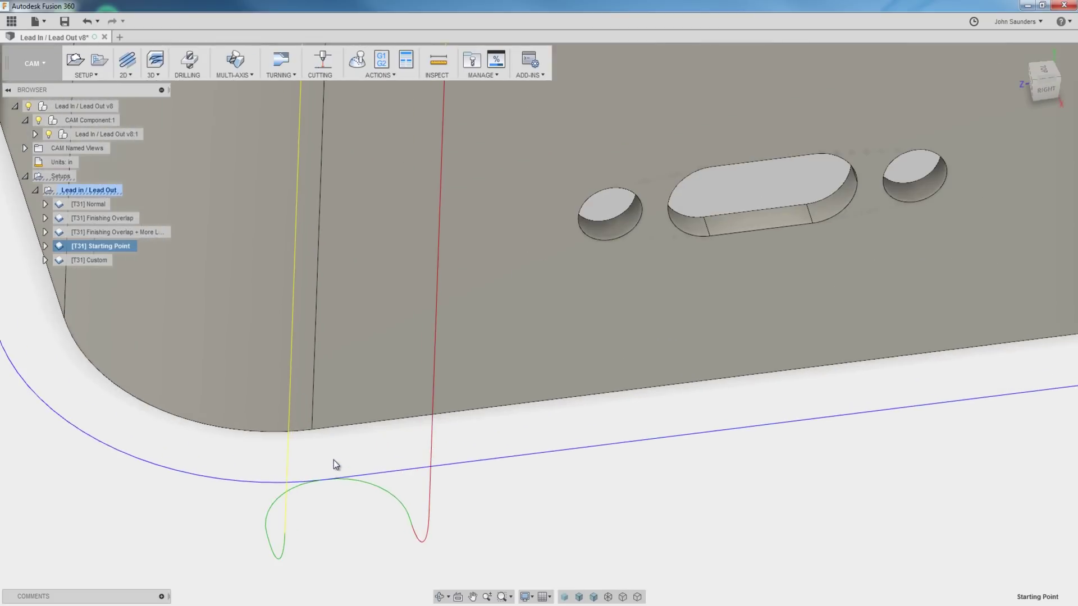
Step: Check the Starting Point passes show Finishing Overlap 0.01 in, then regenerate
right_click(113, 247)
left_click(125, 252)
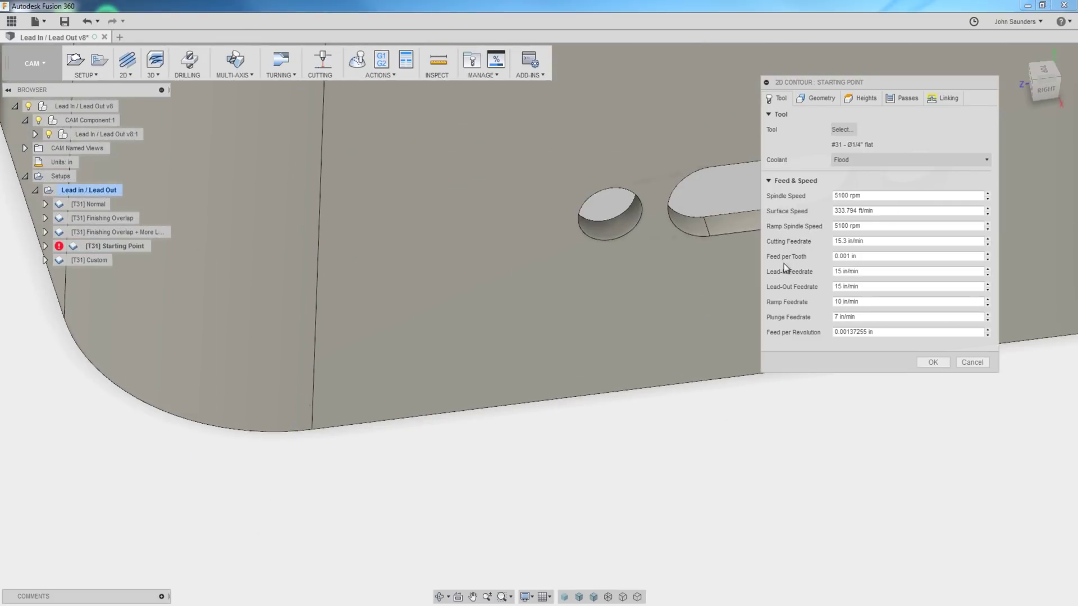
left_click(942, 97)
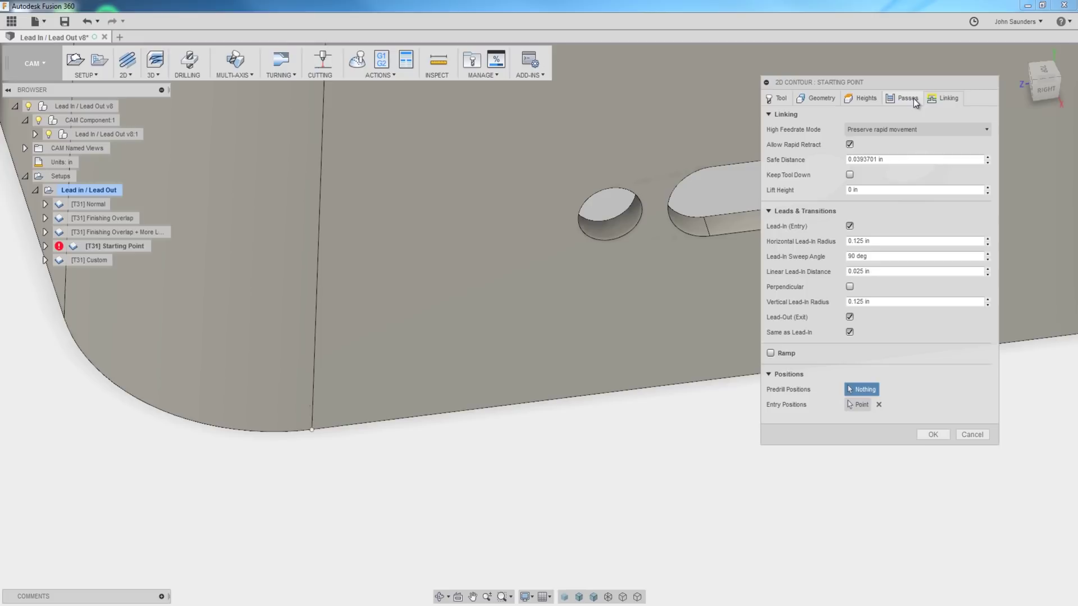
left_click(914, 99)
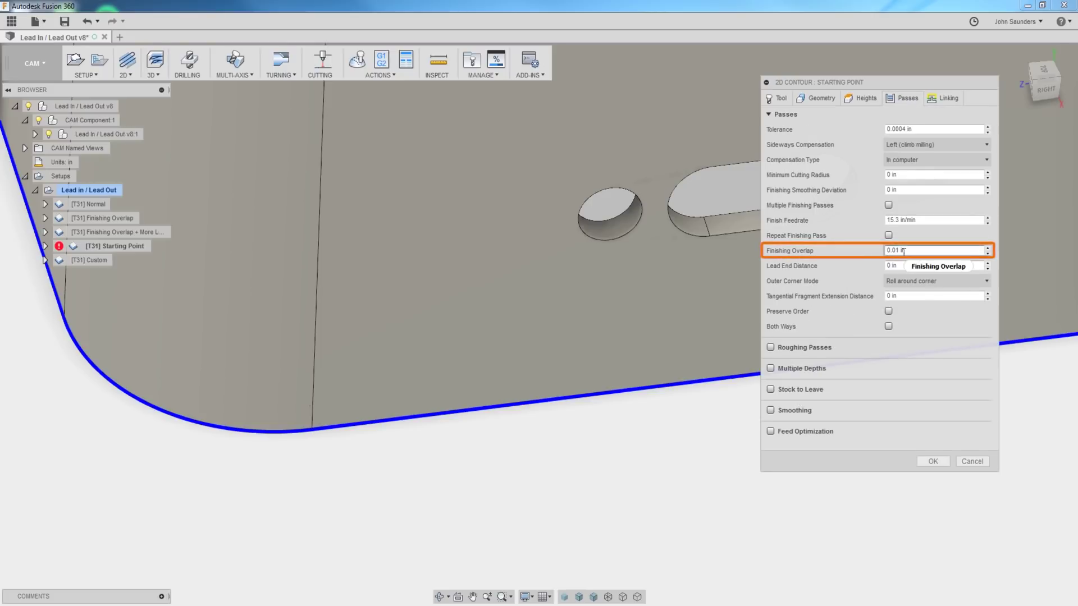
scroll(306, 461, "up", 2)
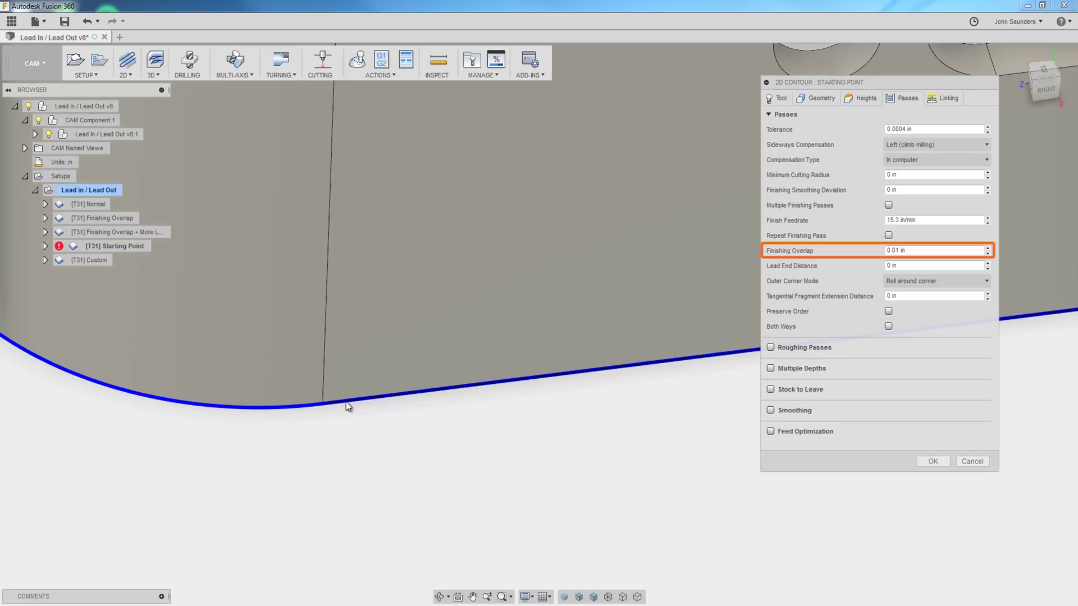
left_click(932, 462)
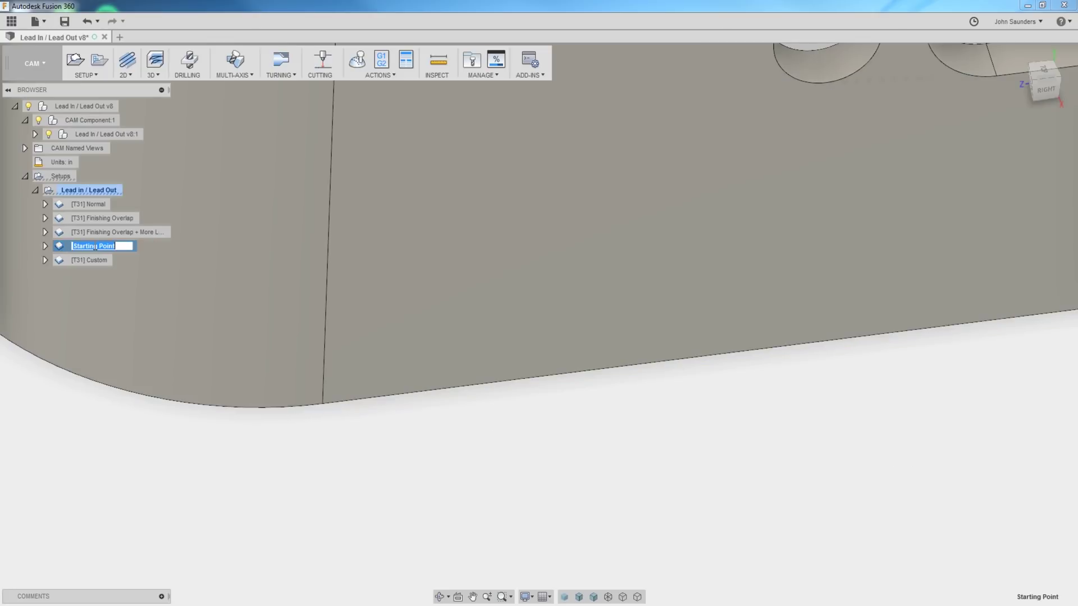
Step: Simulate the Starting Point toolpath from the top view, moving the tool along it
left_click(357, 60)
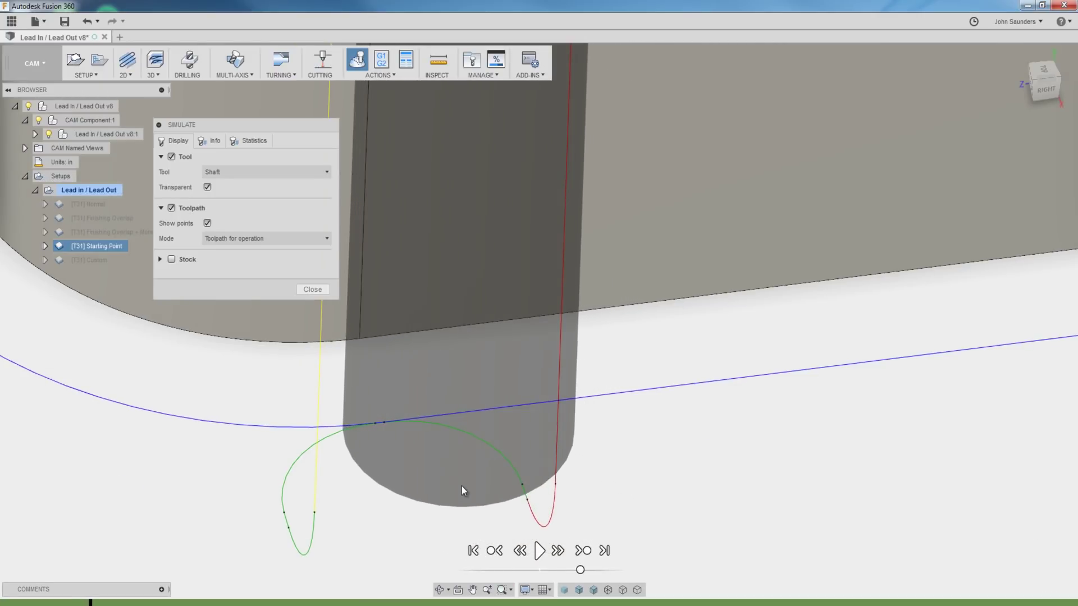
left_click(1044, 73)
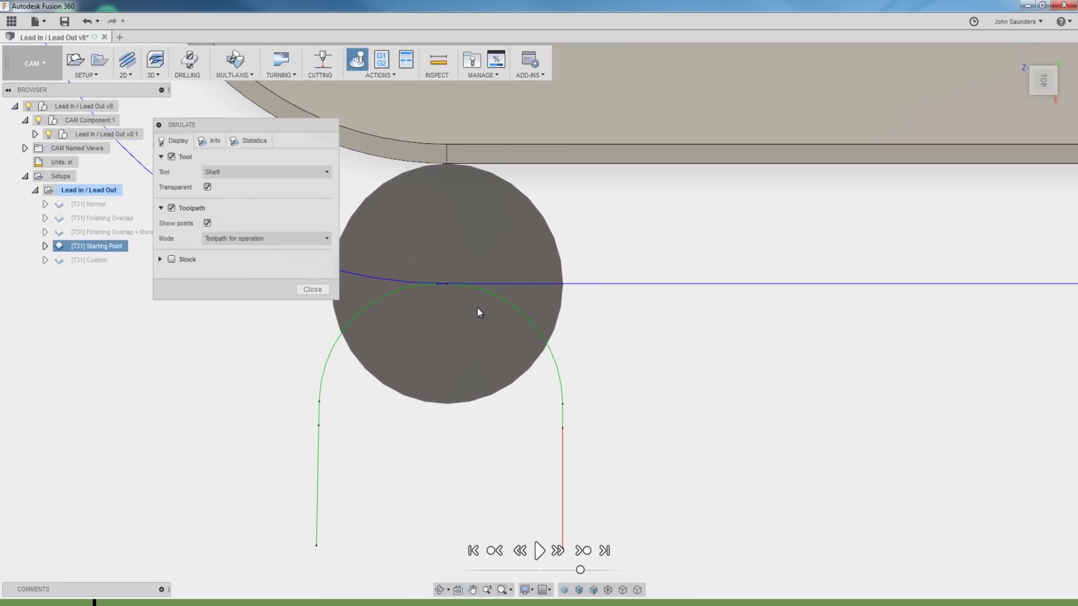
scroll(459, 182, "up", 5)
left_click(435, 147)
scroll(487, 407, "down", 8)
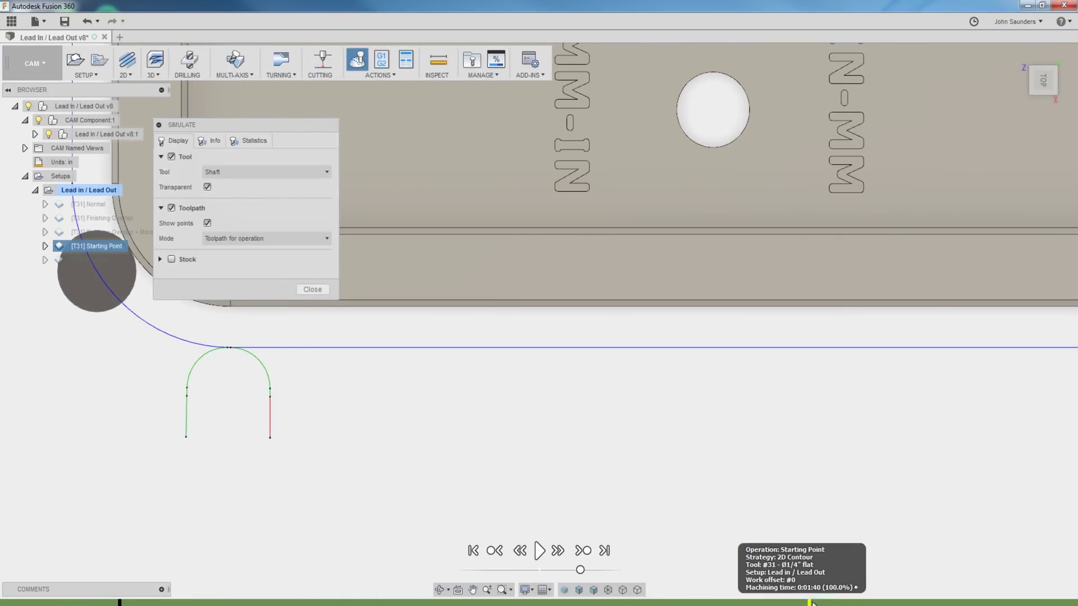
left_click_drag(898, 347, 318, 429)
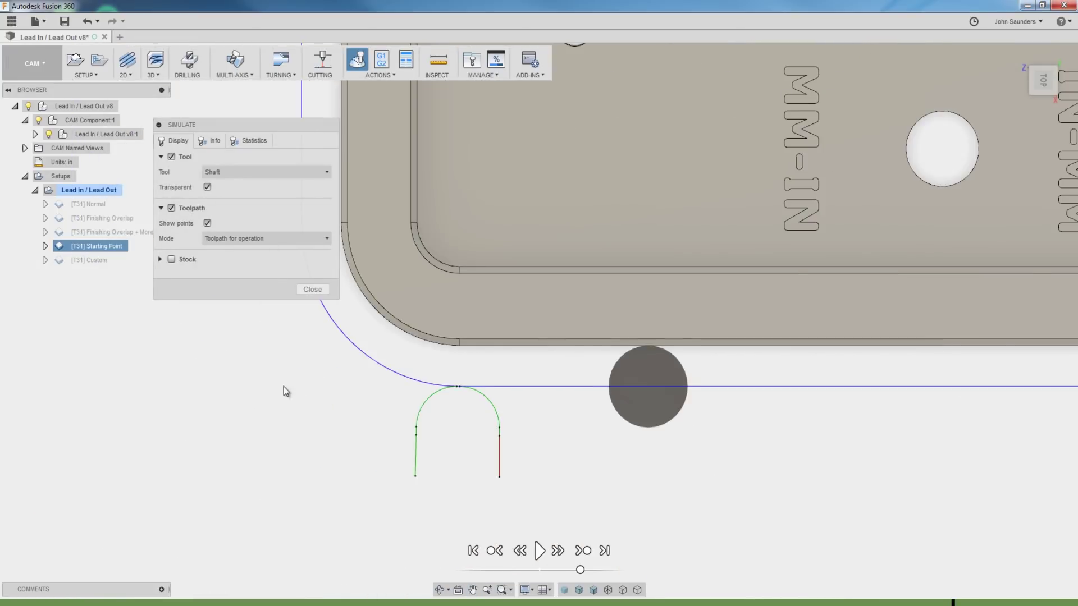
Step: Orbit around the part to see the tool at the lead-in near the bottom corner
scroll(381, 419, "up", 10)
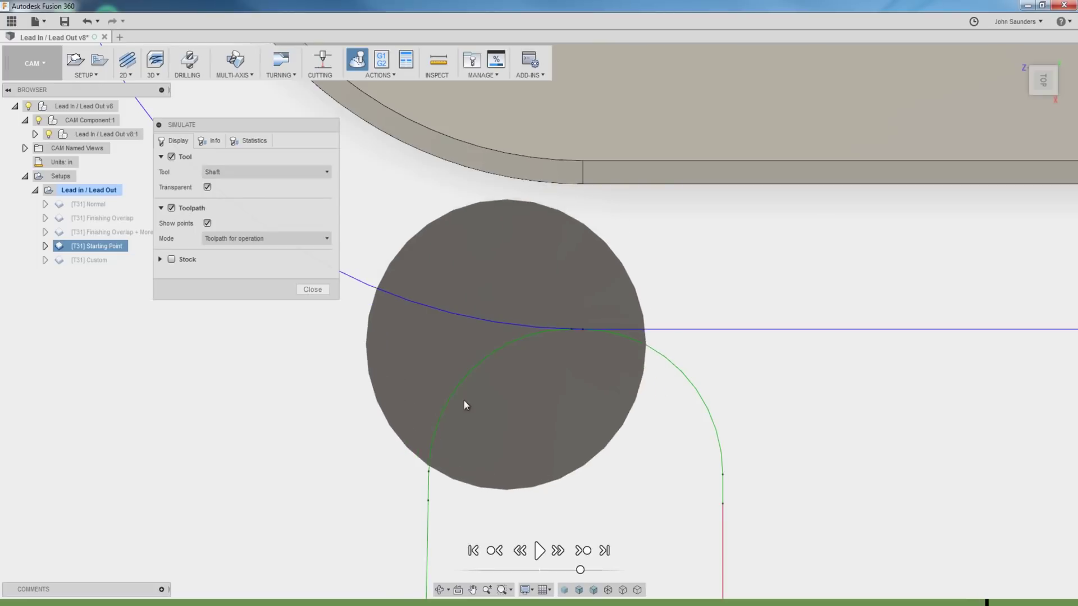
scroll(540, 382, "down", 4)
middle_click_drag(540, 379, 549, 344, "shift")
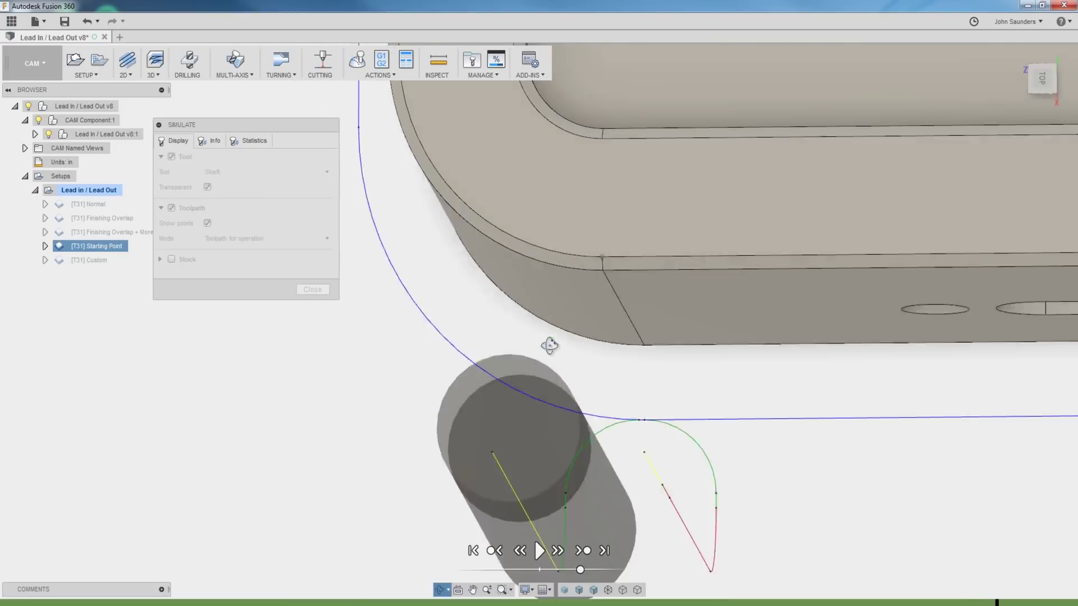
scroll(614, 337, "up", 5)
scroll(494, 395, "down", 4)
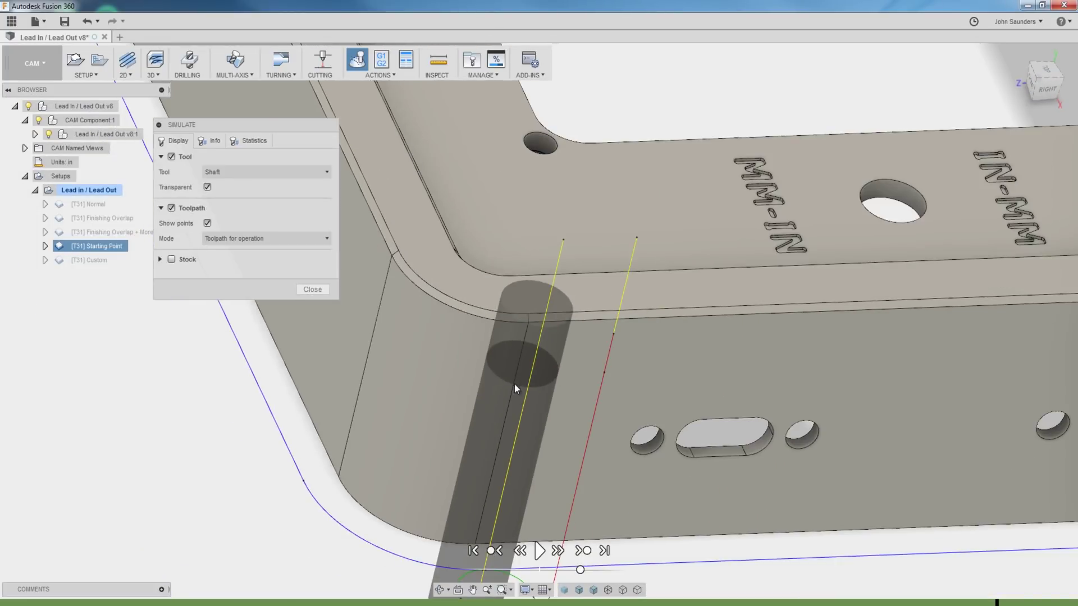
scroll(510, 393, "down", 1)
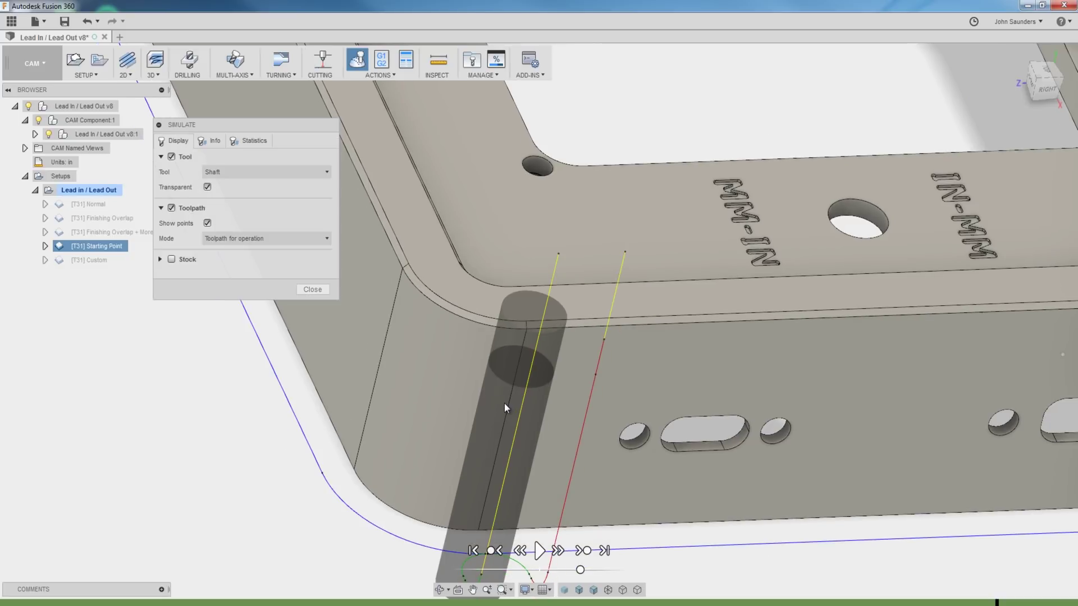
scroll(506, 419, "down", 5)
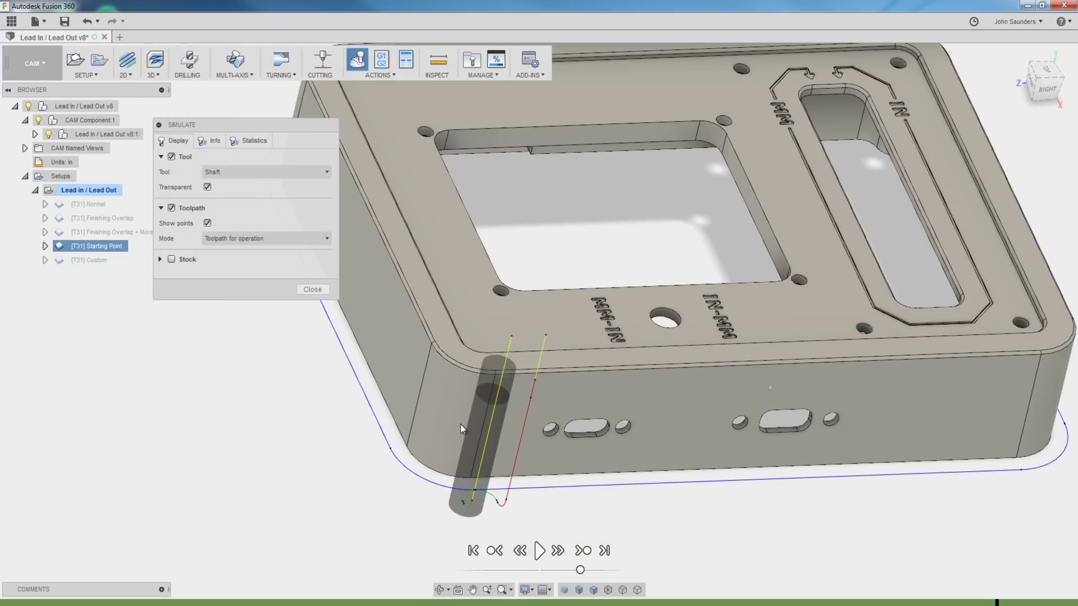
middle_click_drag(461, 425, 219, 313, "shift")
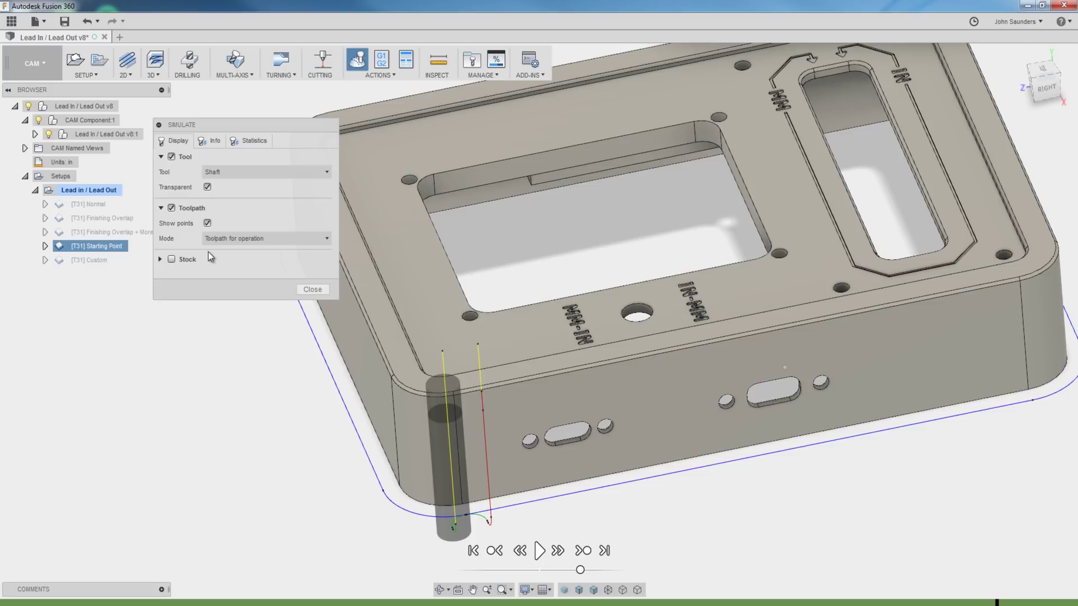
Step: Close the simulation and display the Custom operation's toolpath
left_click(311, 289)
left_click(104, 262)
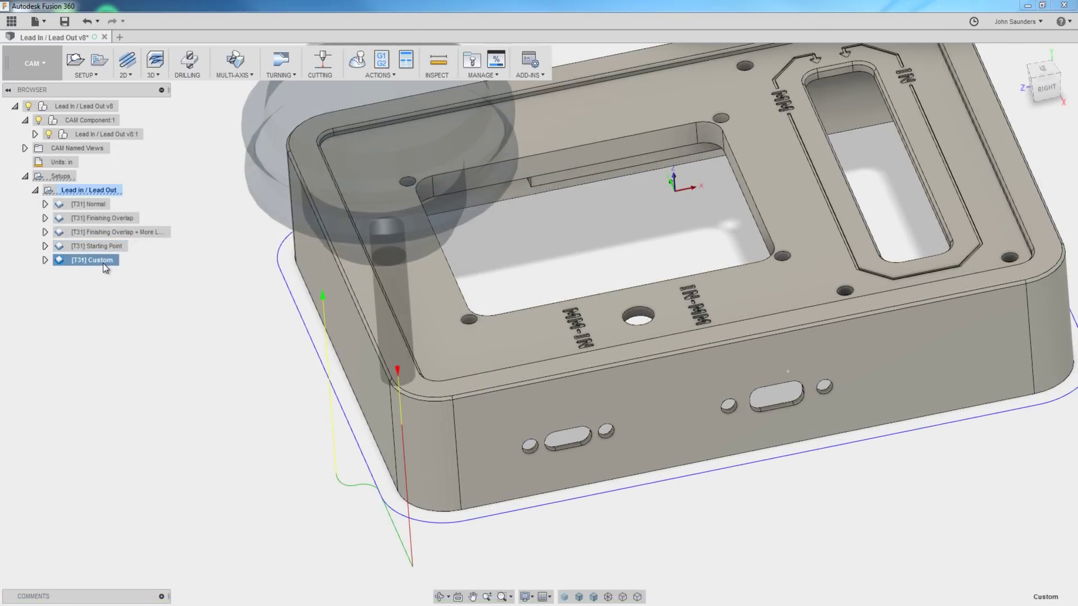
scroll(372, 438, "up", 5)
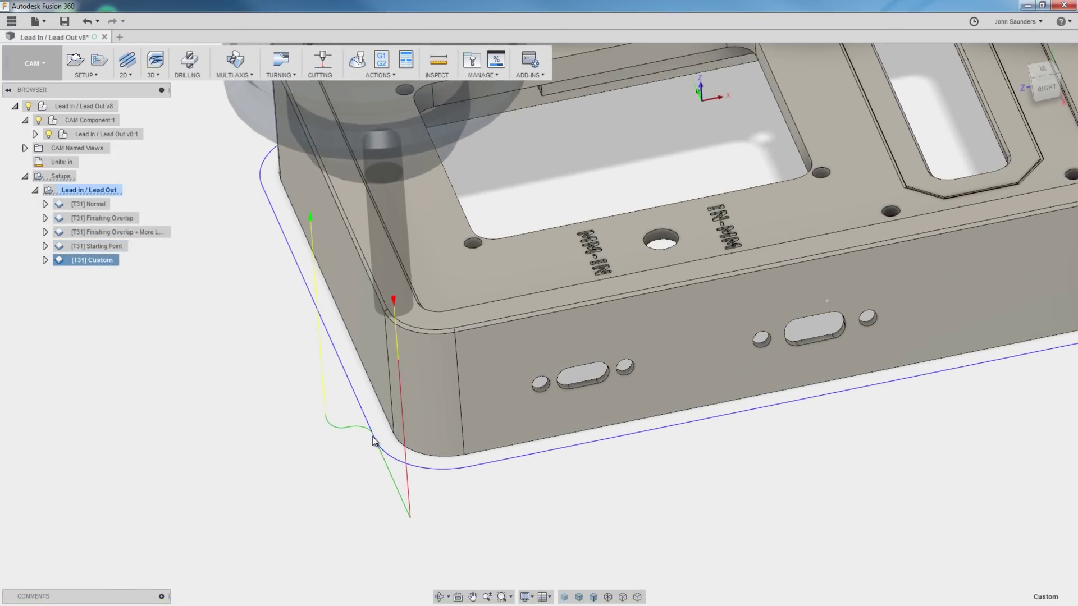
scroll(369, 437, "down", 3)
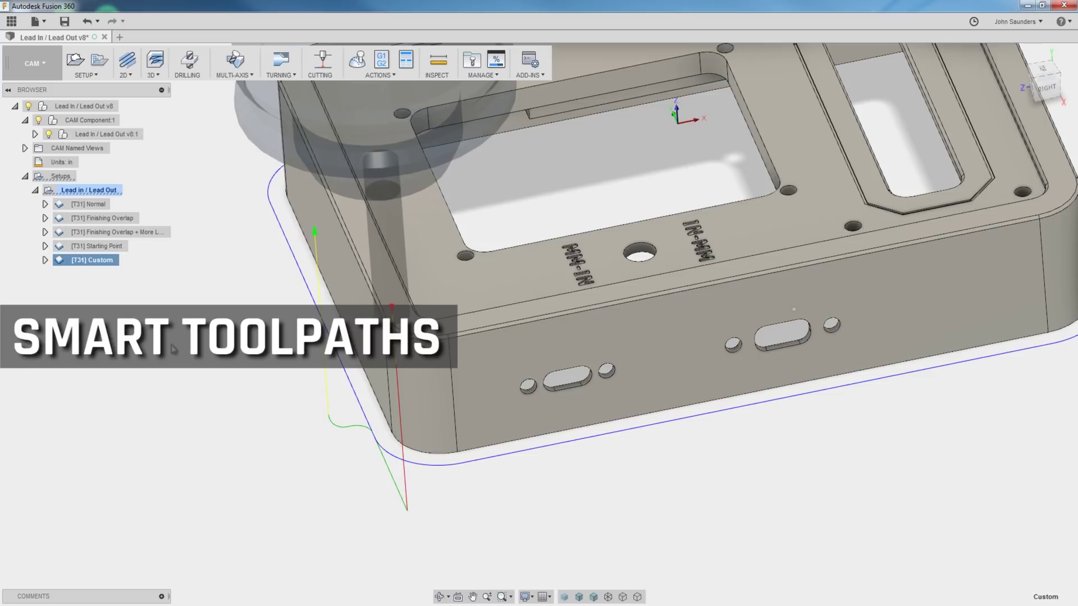
Step: Uncheck Same as Lead-In so the Custom contour's lead-out has separate settings
right_click(88, 259)
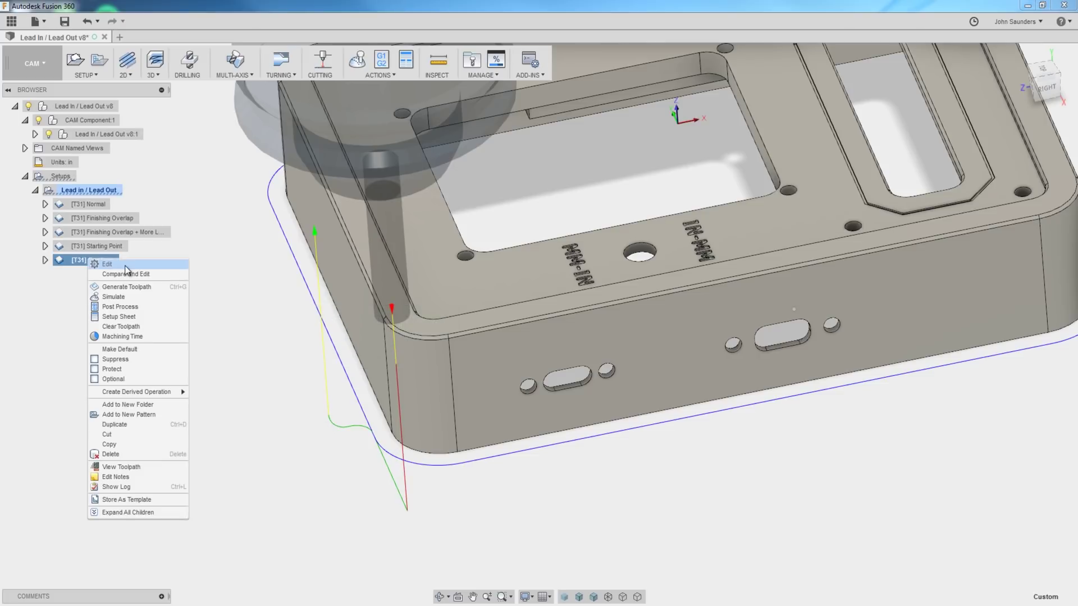
left_click(125, 265)
left_click(945, 98)
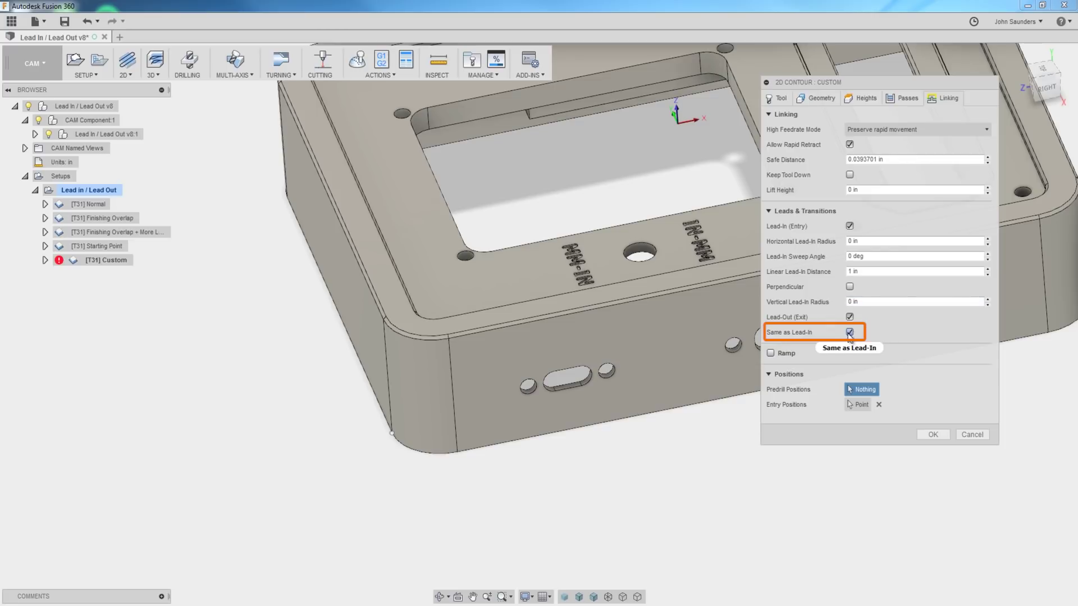
left_click(850, 332)
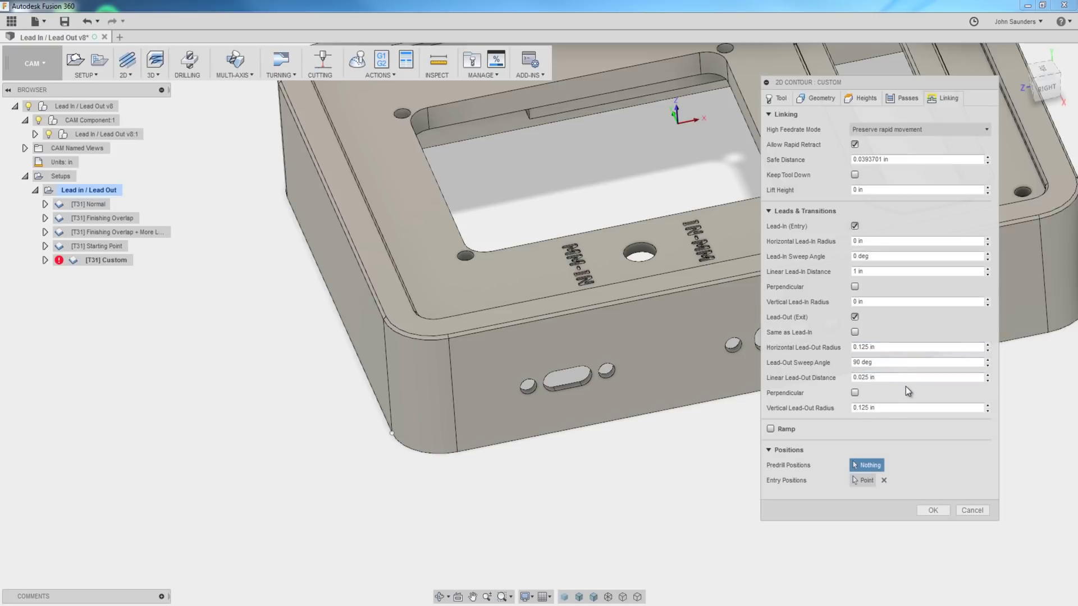
Step: Make the Custom lead-in straight: 0 sweep angle and 2 in linear distance, then regenerate
left_click(877, 241)
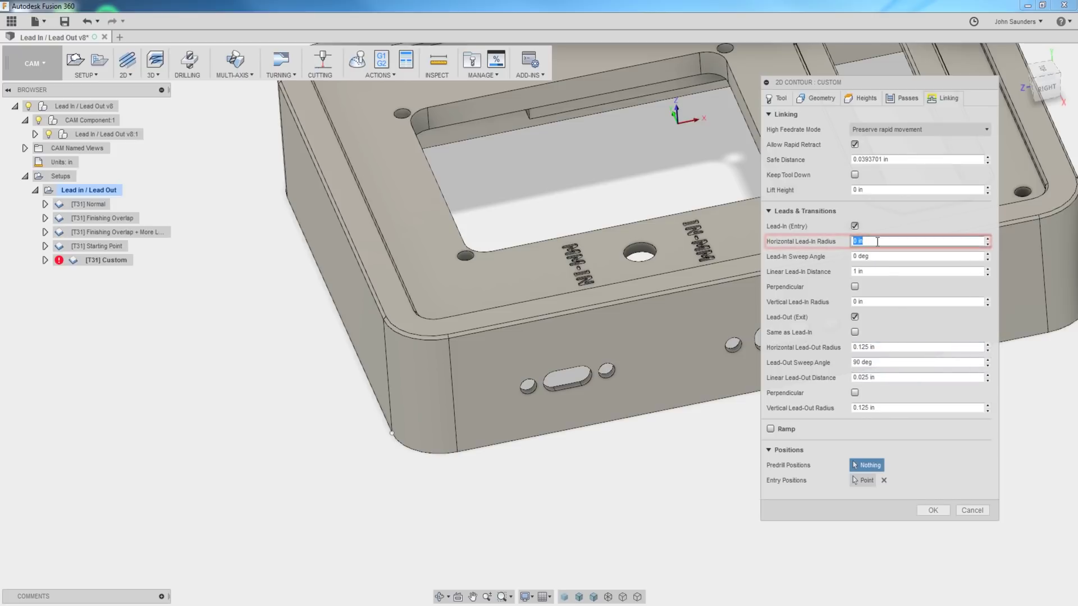
mouse_move(880, 242)
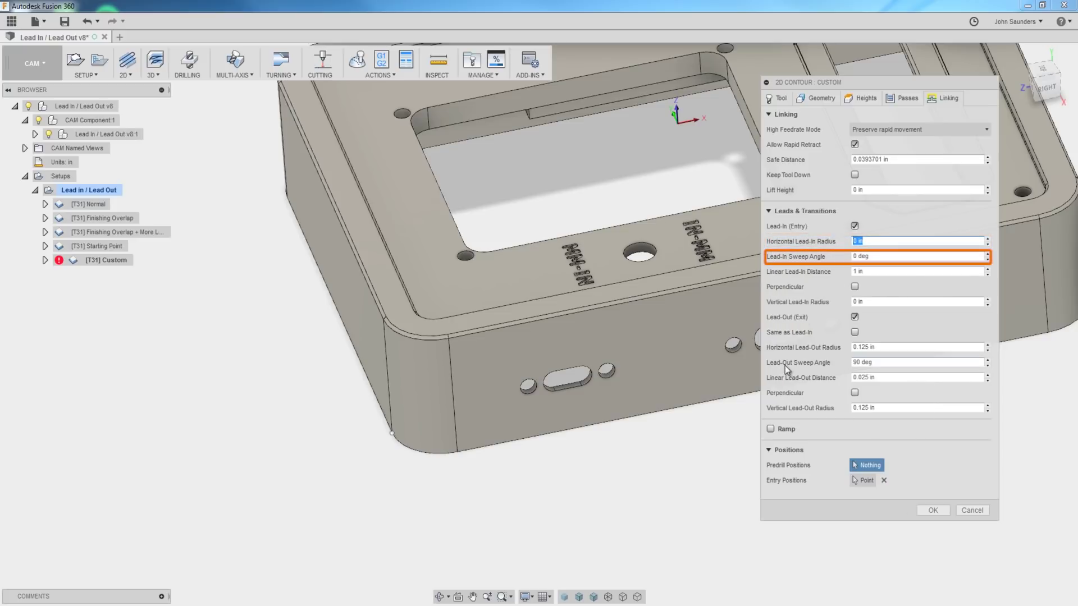
key("Tab")
type("90")
key("ctrl+a")
type("0")
key("Tab")
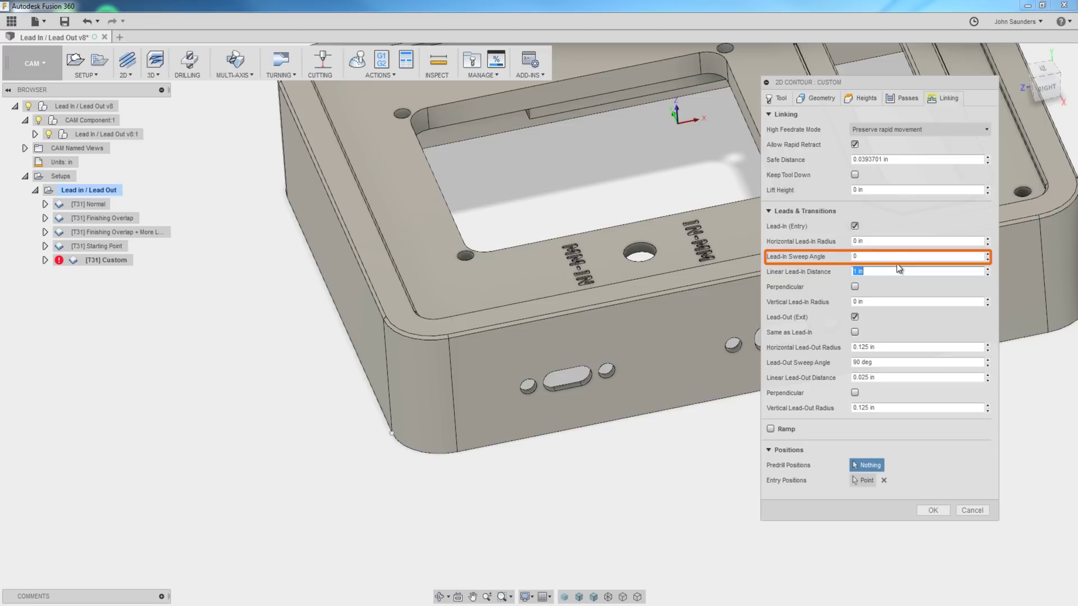
type("2")
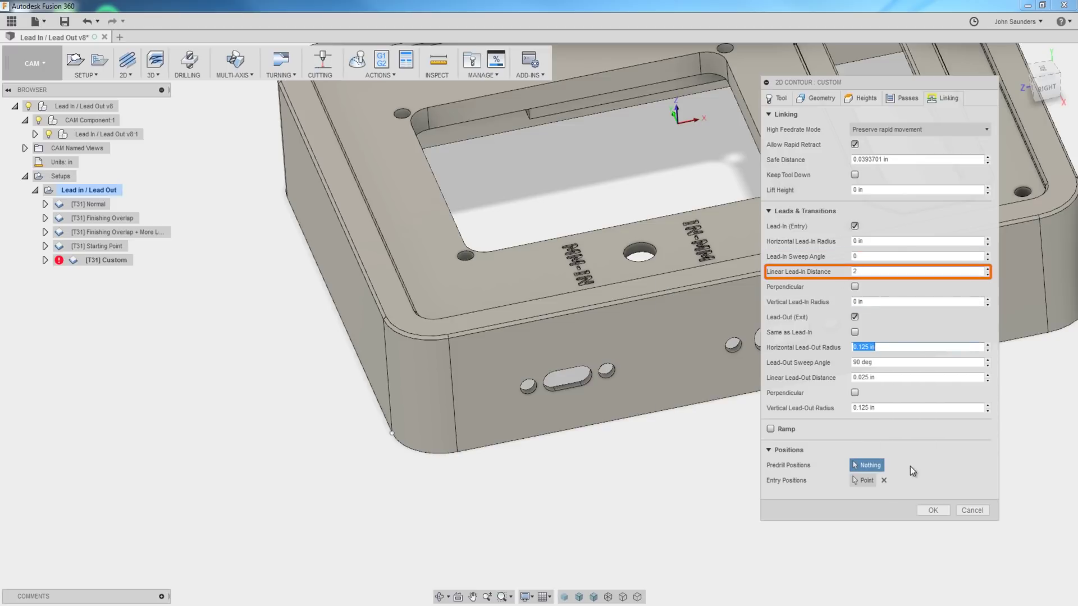
left_click(933, 510)
Step: Frame the lead-in corner and simulate the Custom toolpath's straight lead-in and arced lead-out
scroll(389, 373, "down", 3)
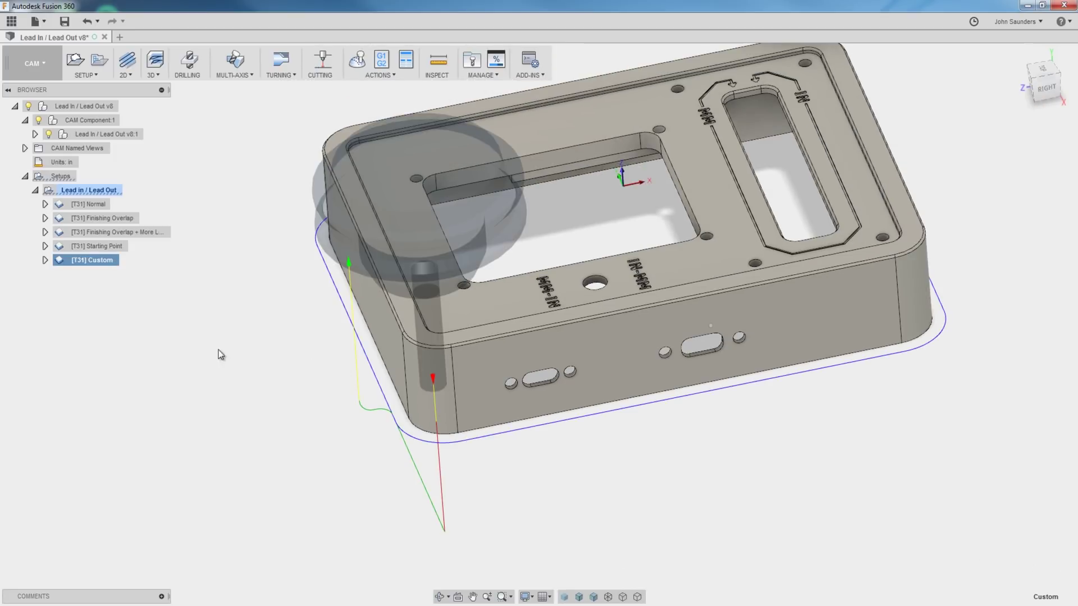
mouse_move(220, 354)
middle_mouse_down()
mouse_move(201, 360)
mouse_move(214, 366)
middle_mouse_up()
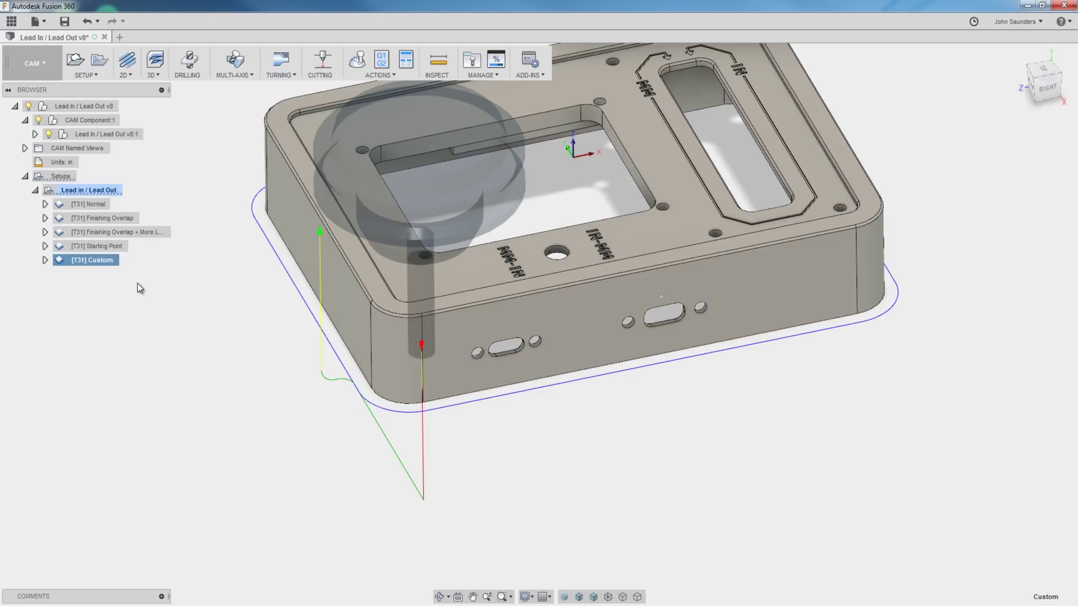
scroll(338, 386, "up", 2)
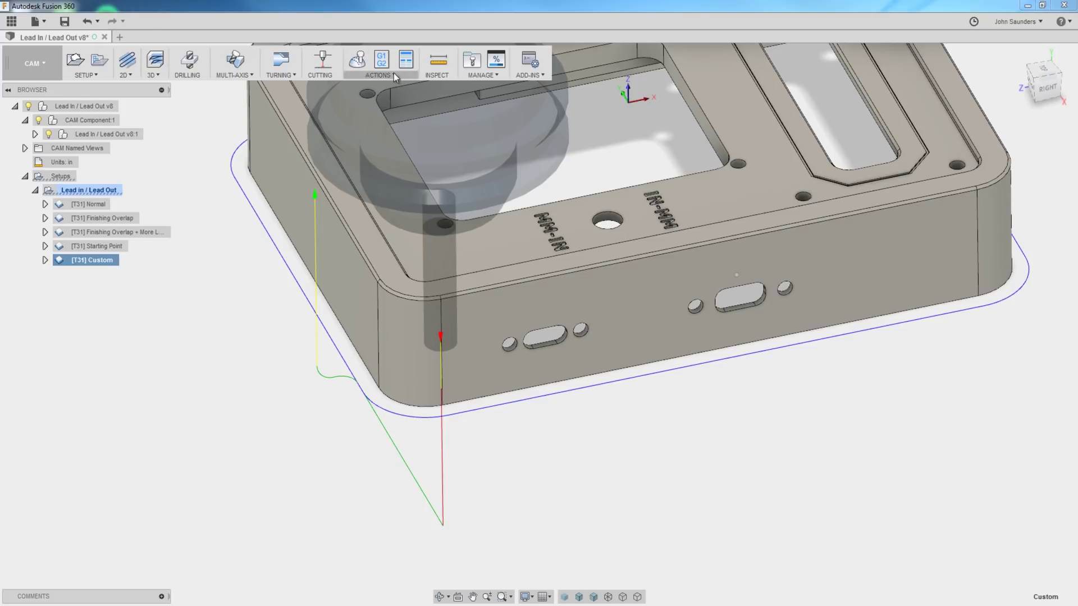
left_click(357, 59)
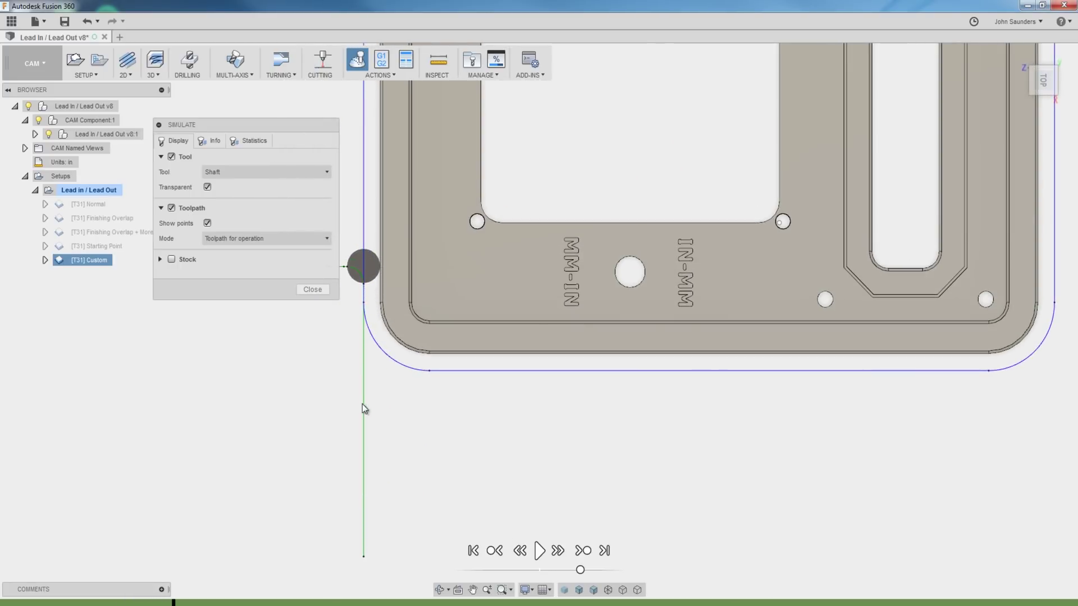
scroll(359, 413, "down", 3)
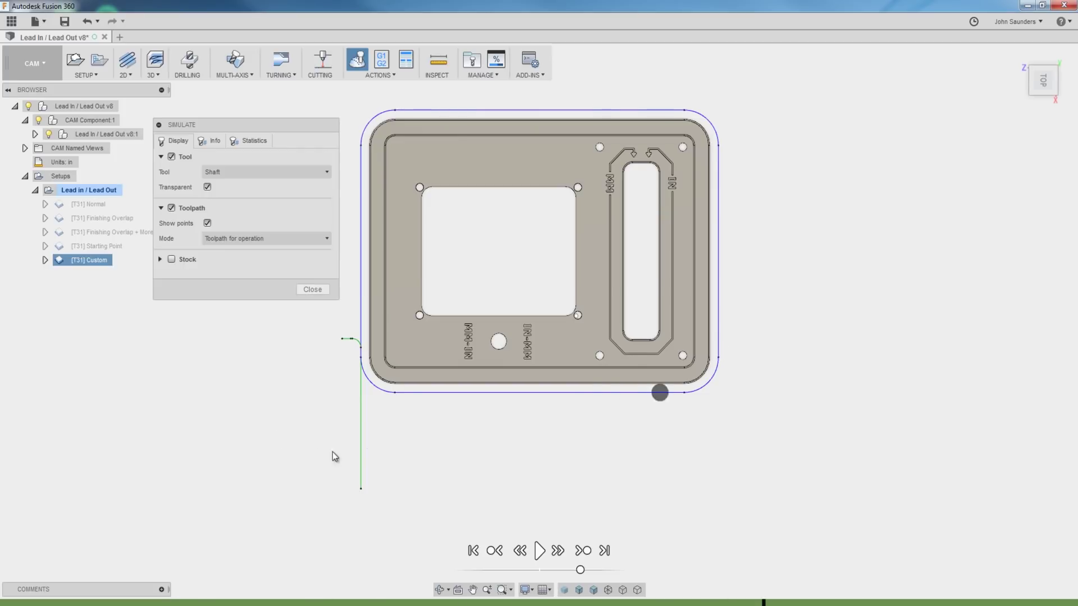
scroll(233, 365, "up", 3)
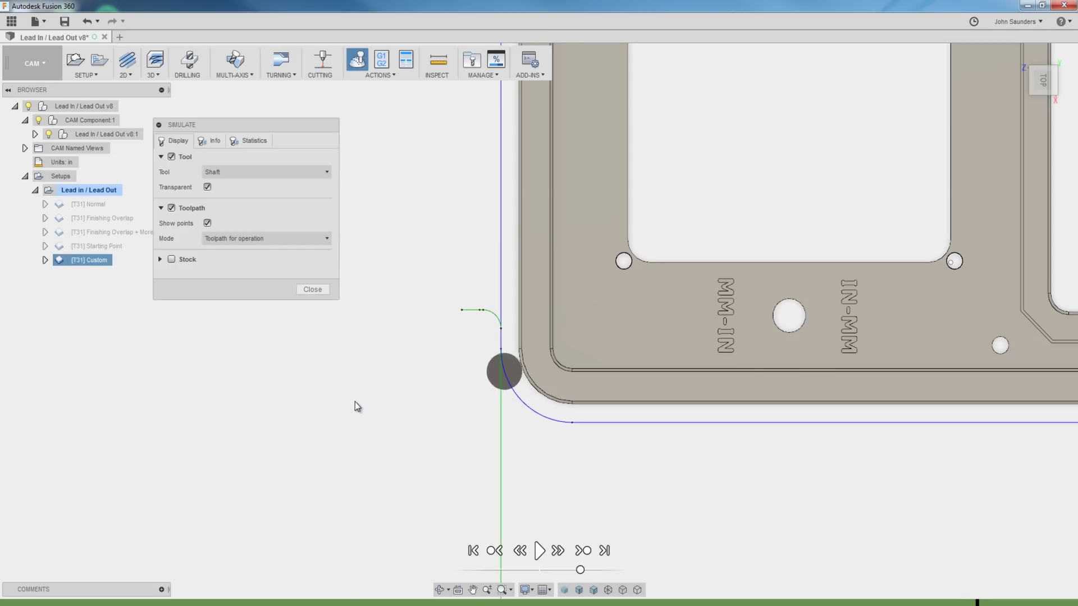
scroll(419, 376, "up", 2)
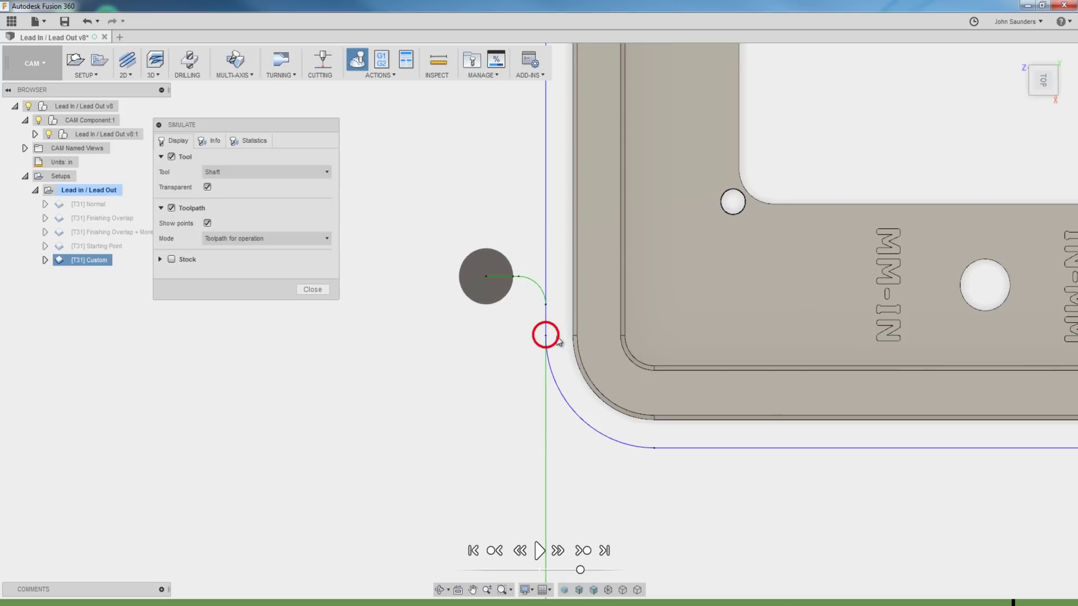
Step: Set the Custom contour's Linear Lead-Out Distance to 0 and regenerate the toolpath
left_click(314, 289)
double_click(91, 262)
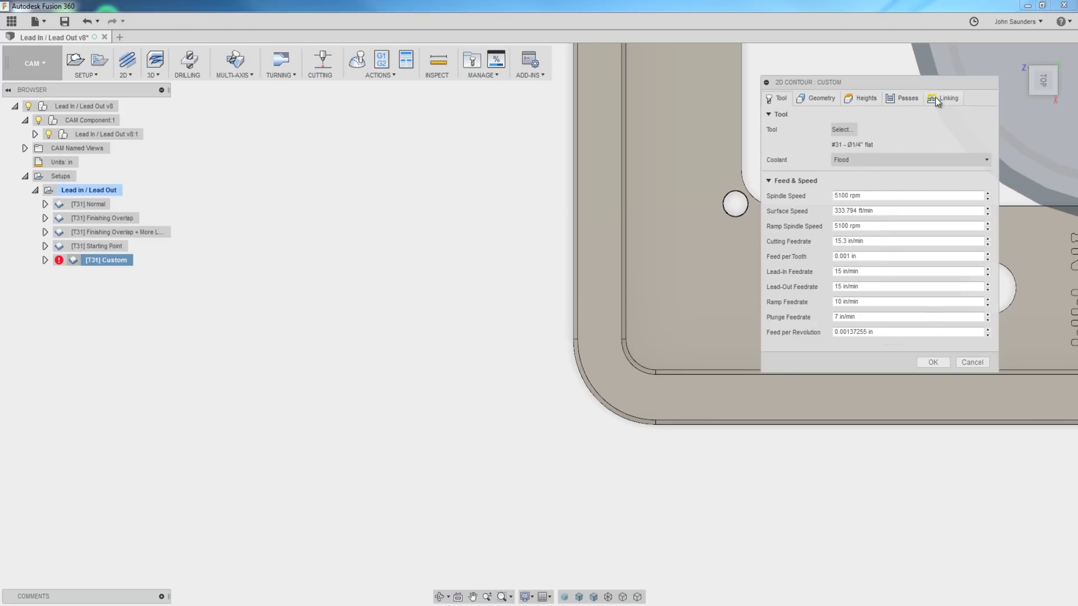
left_click(939, 99)
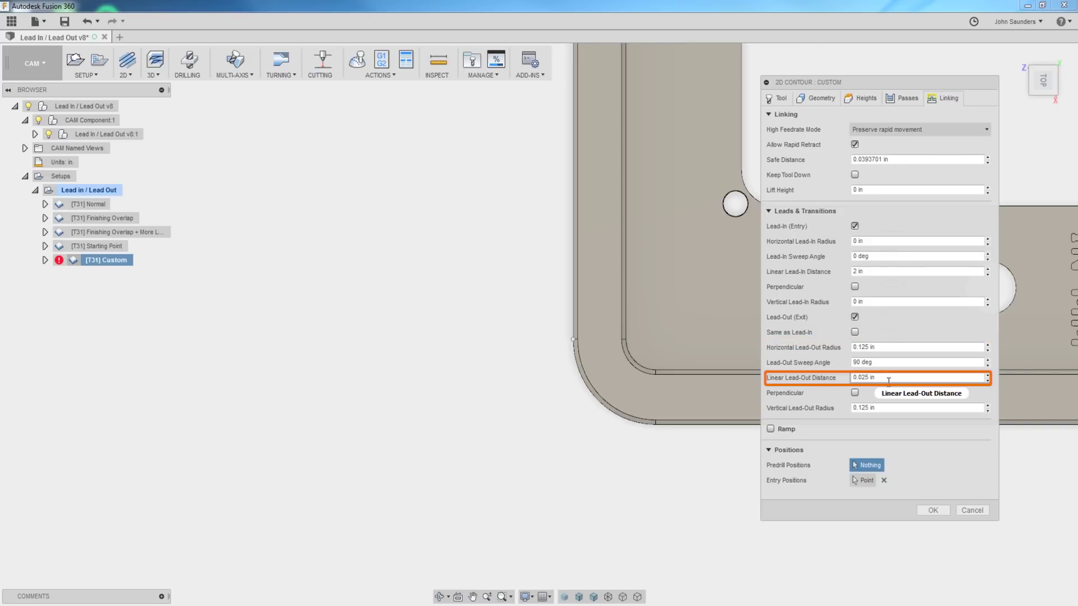
left_click(898, 378)
type("0")
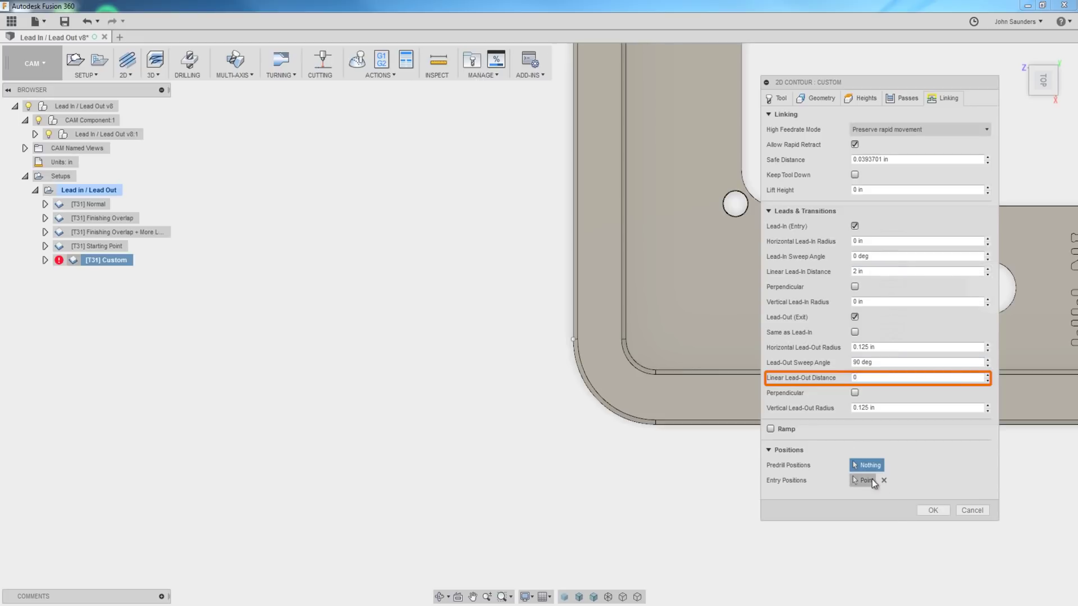
left_click(573, 338)
left_click(931, 510)
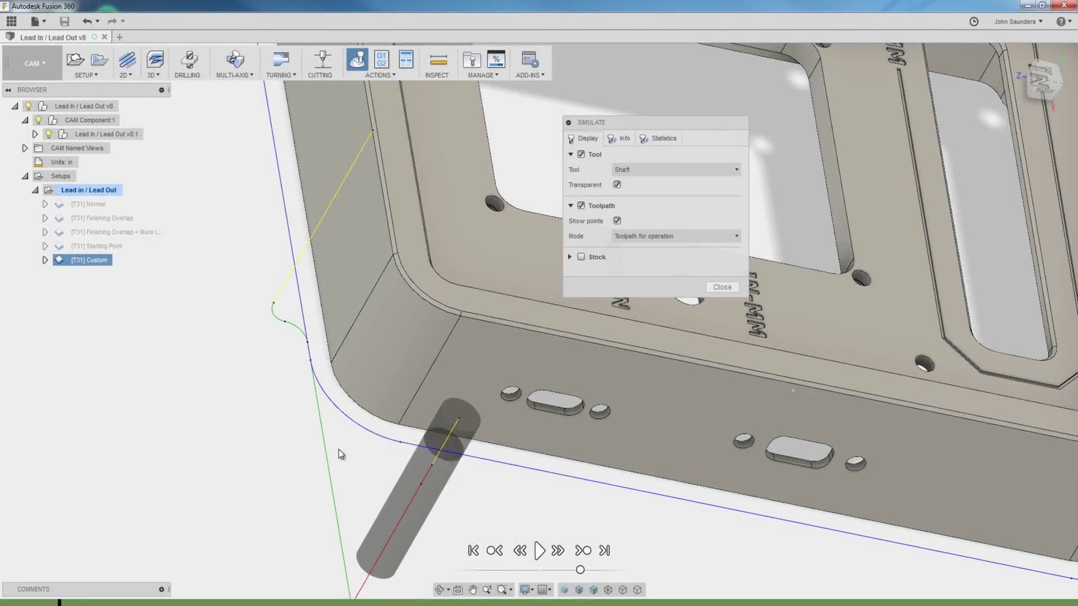
Step: Scrub the Custom simulation to the end and confirm a Lead-out move at 15 in/min, Z -0.99 in
scroll(399, 442, "down", 2)
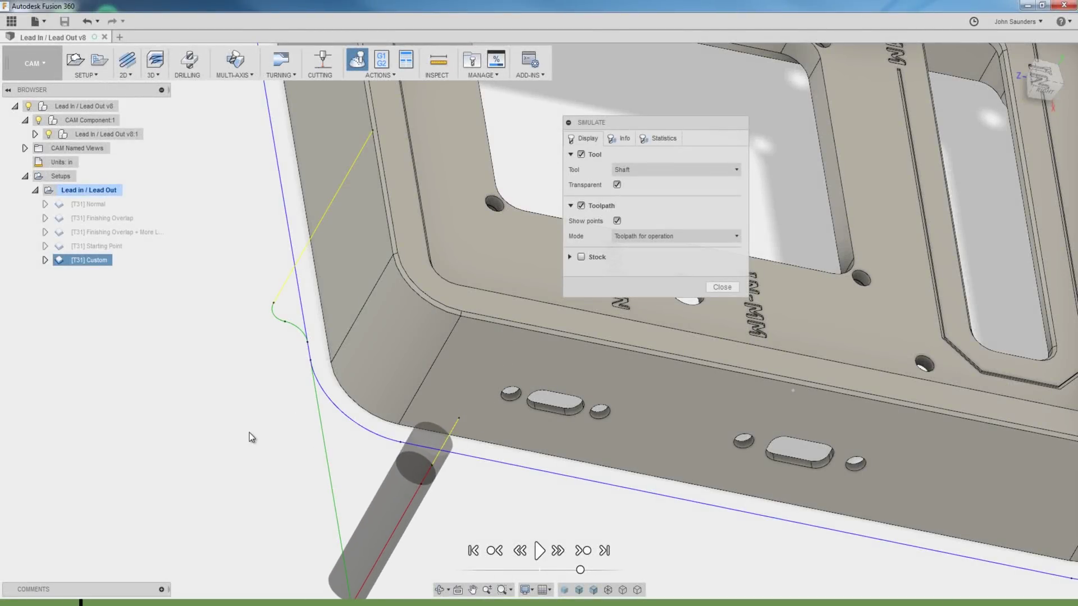
scroll(224, 437, "down", 3)
left_click_drag(252, 602, 926, 602)
scroll(314, 386, "up", 3)
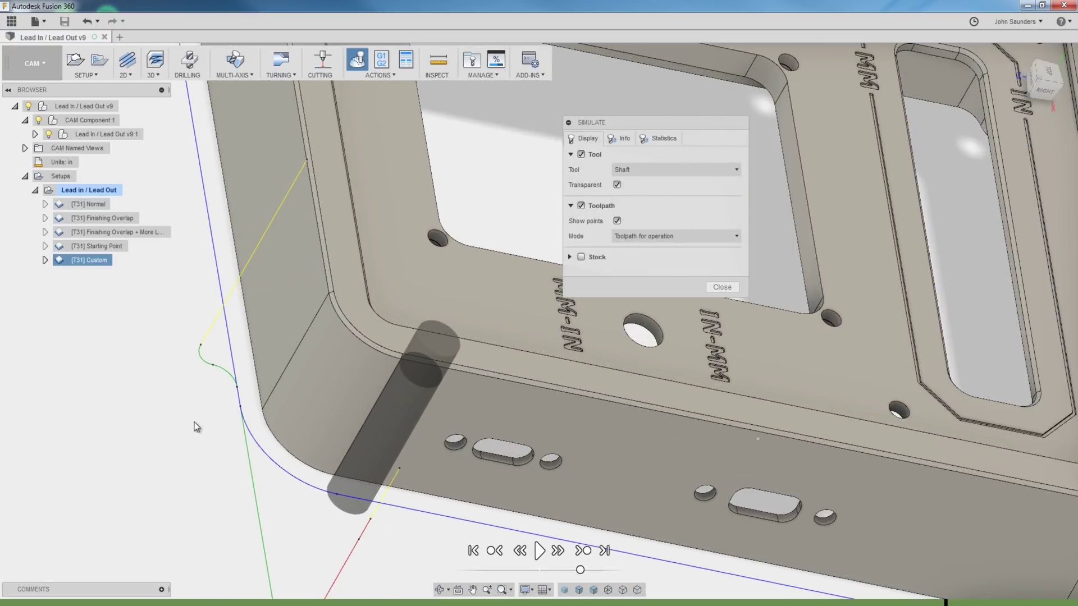
scroll(195, 422, "up", 2)
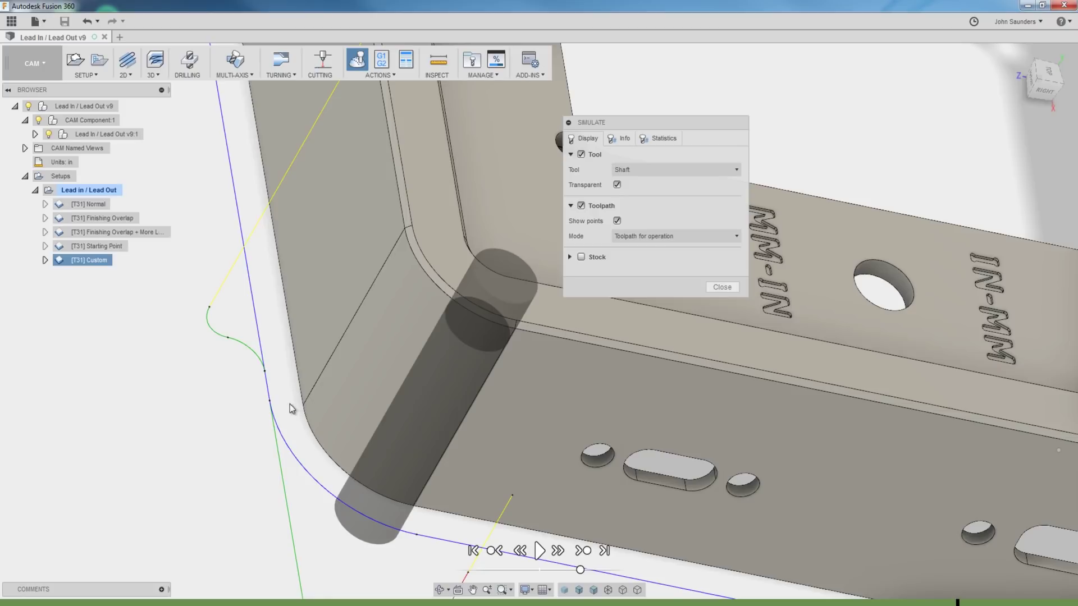
scroll(252, 403, "up", 2)
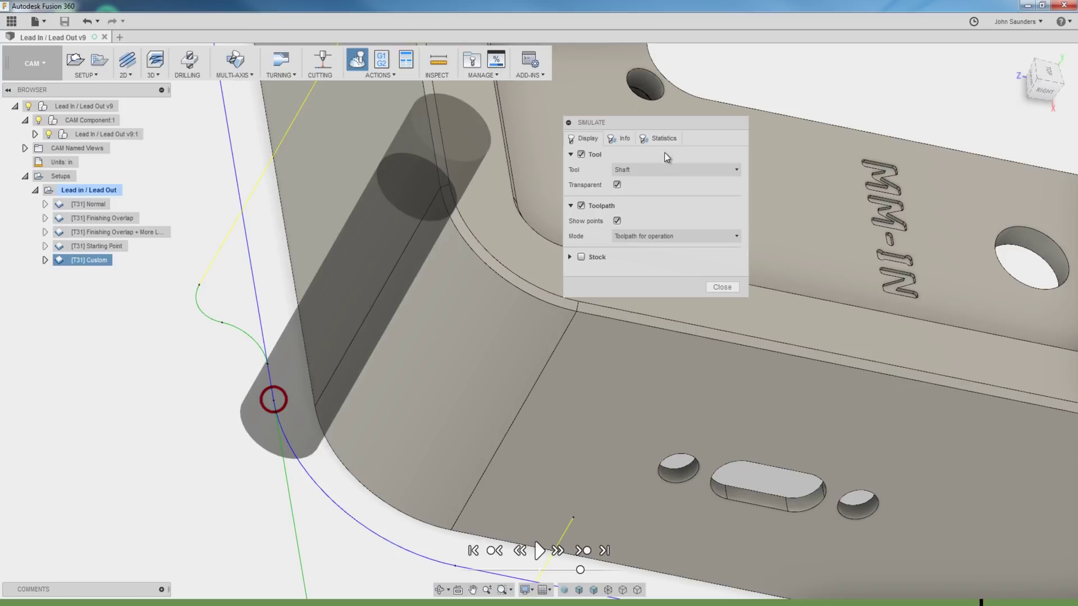
middle_click_drag(187, 453, 172, 499, "shift")
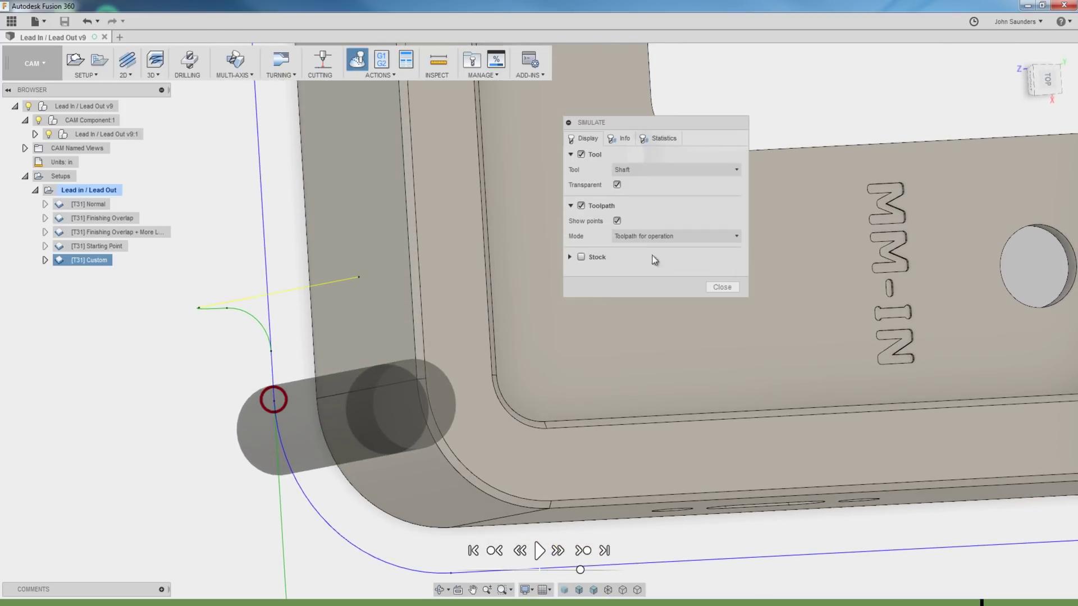
left_click(624, 142)
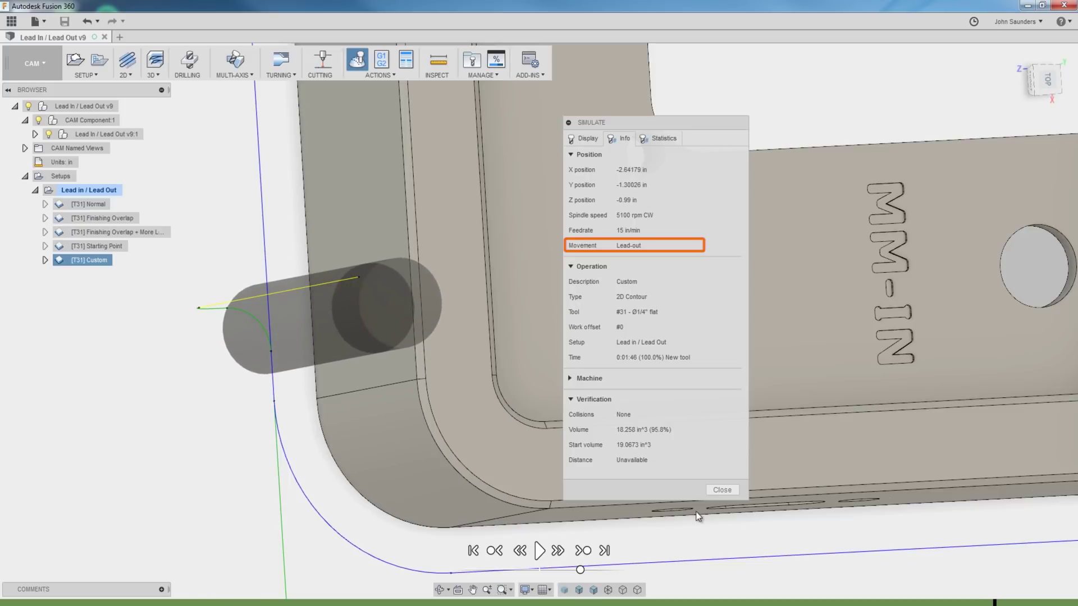
Step: Close the simulation and verify the Custom Tangential Extension Distance is 0 in, leaving settings unchanged
left_click(722, 490)
right_click(109, 262)
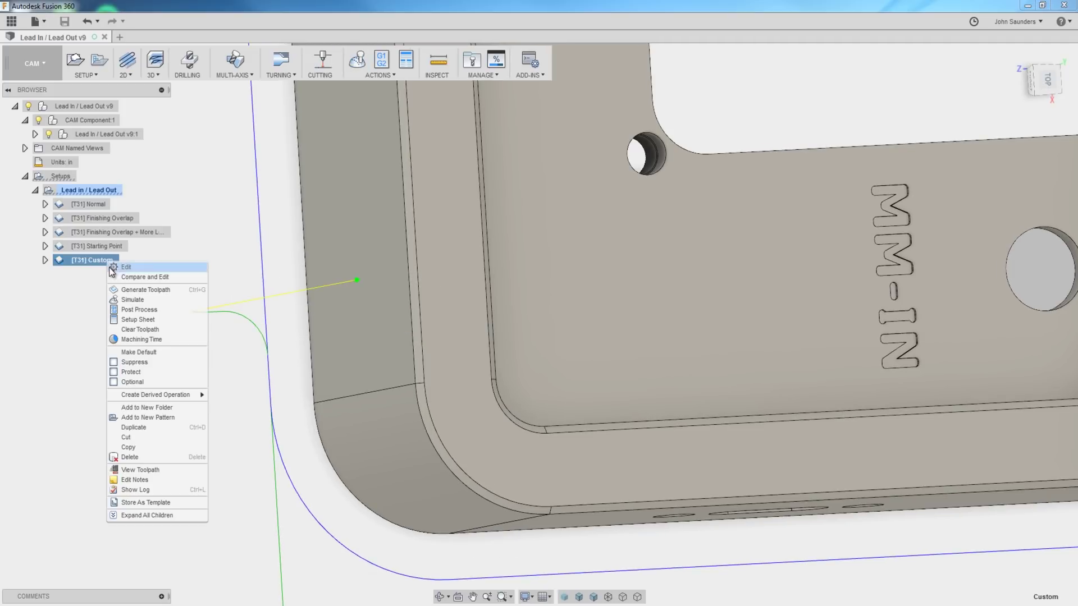
left_click(112, 267)
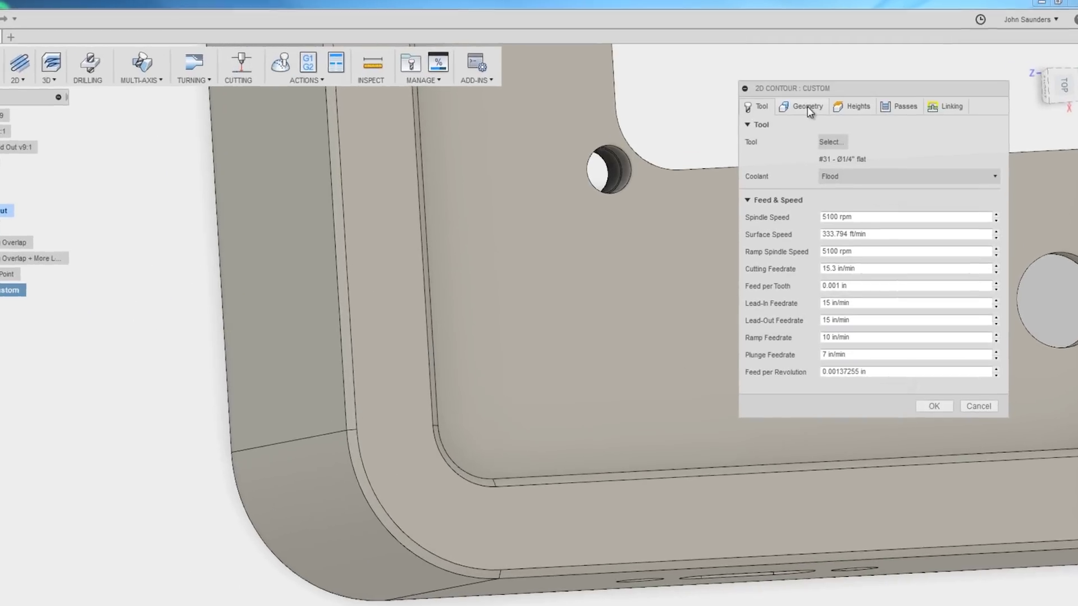
left_click(820, 98)
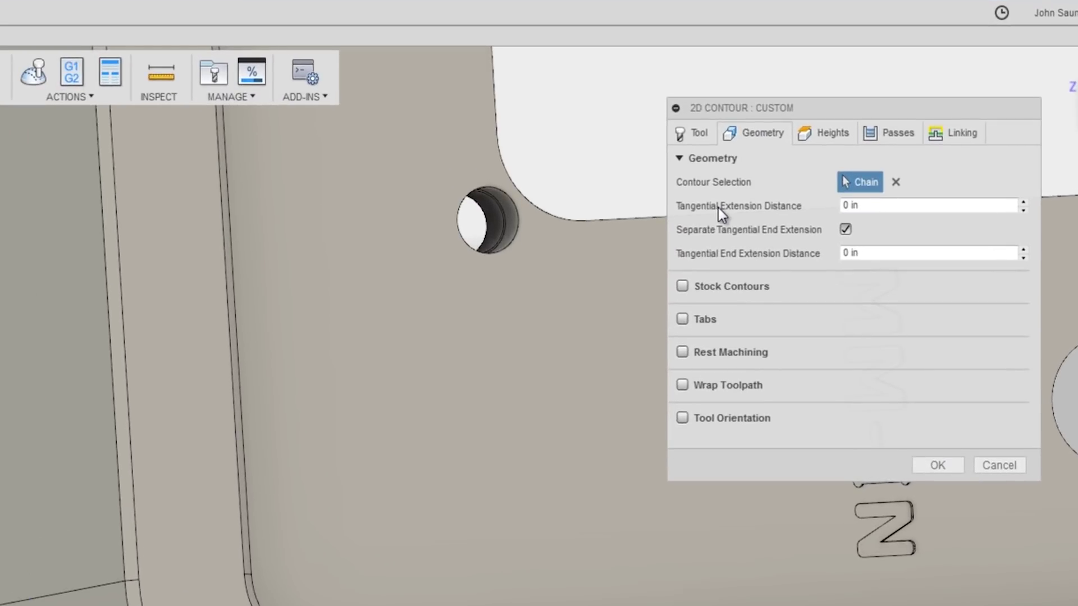
left_click(865, 207)
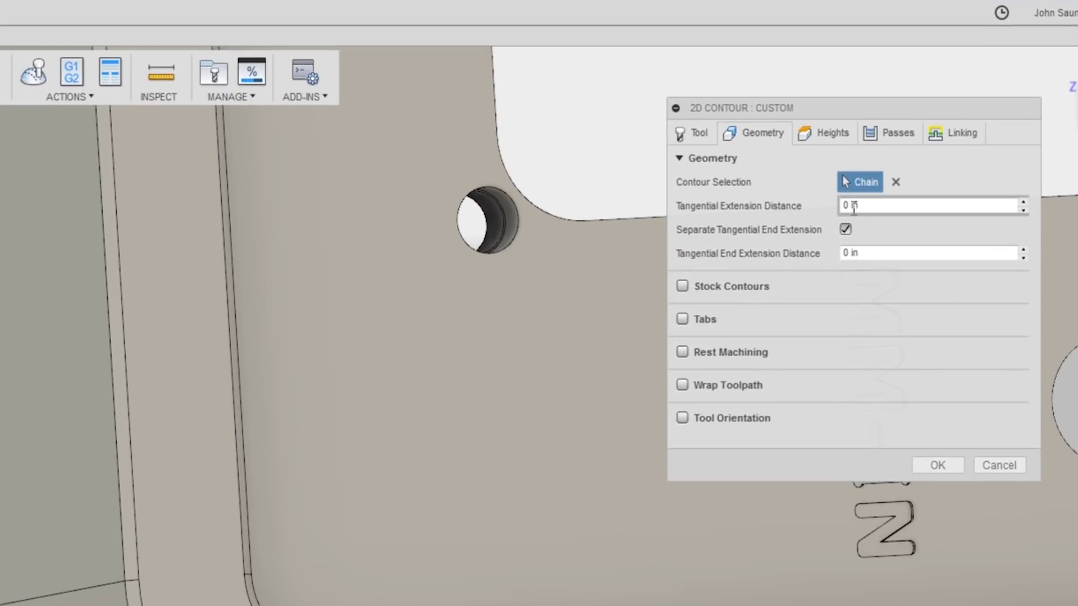
mouse_move(865, 208)
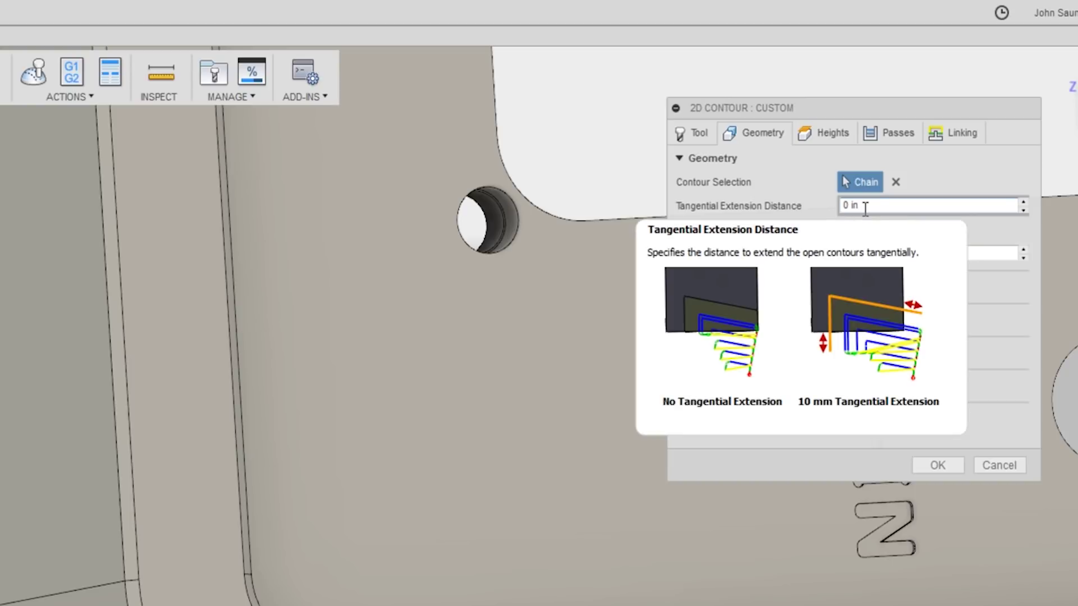
left_click(999, 465)
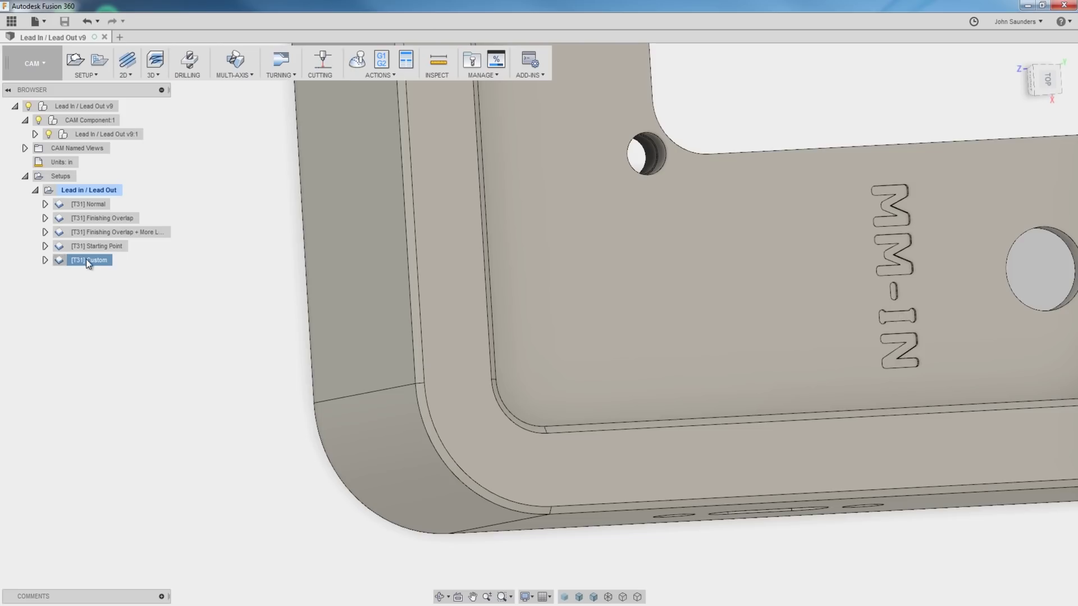
left_click(86, 259)
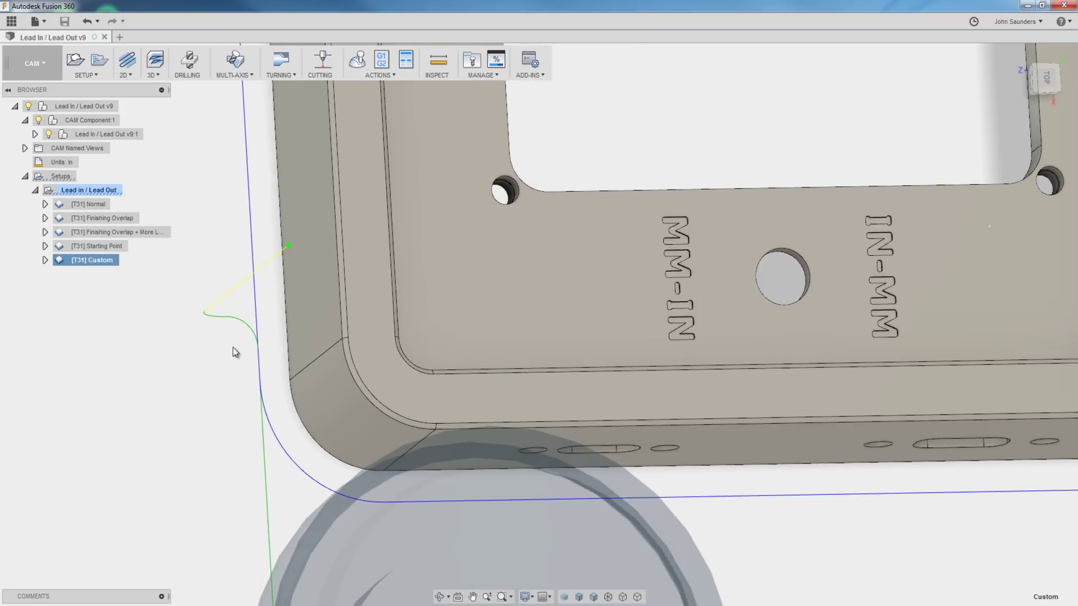
scroll(234, 352, "down", 5)
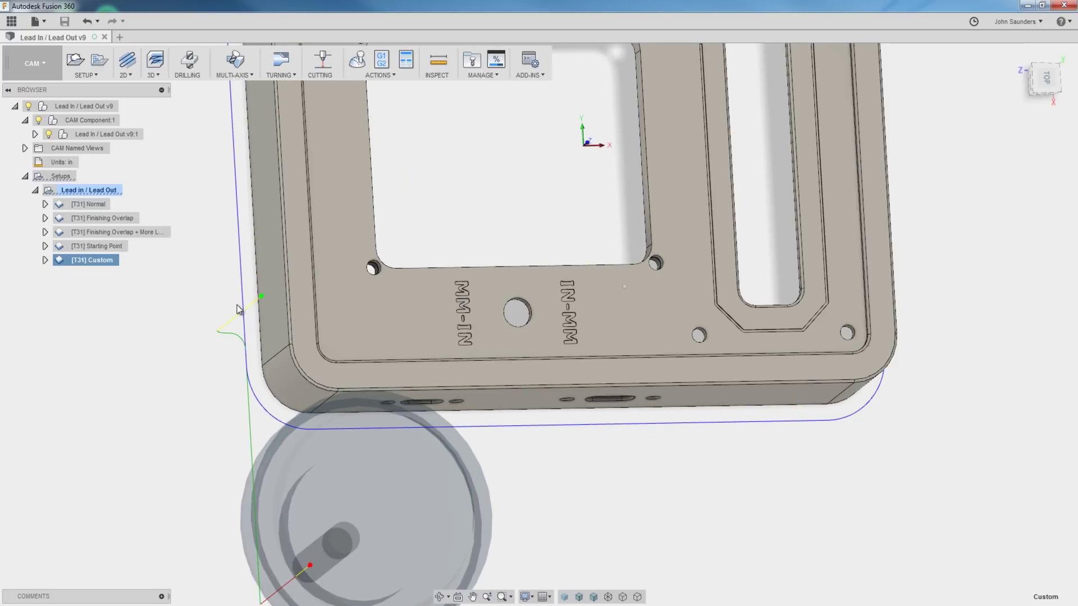
scroll(237, 305, "down", 4)
middle_click_drag(385, 274, 521, 351, "shift")
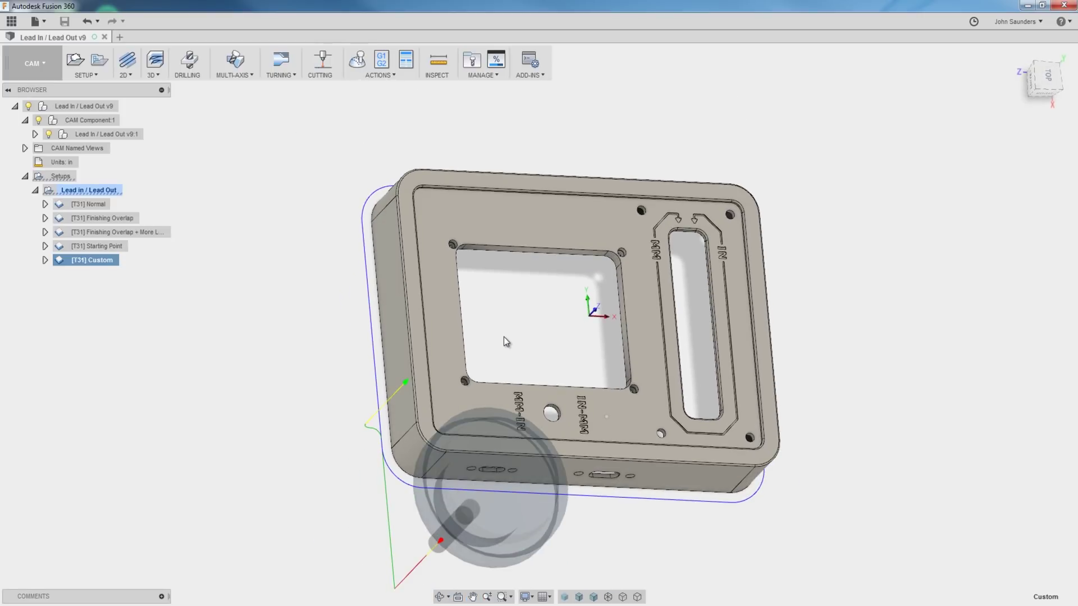